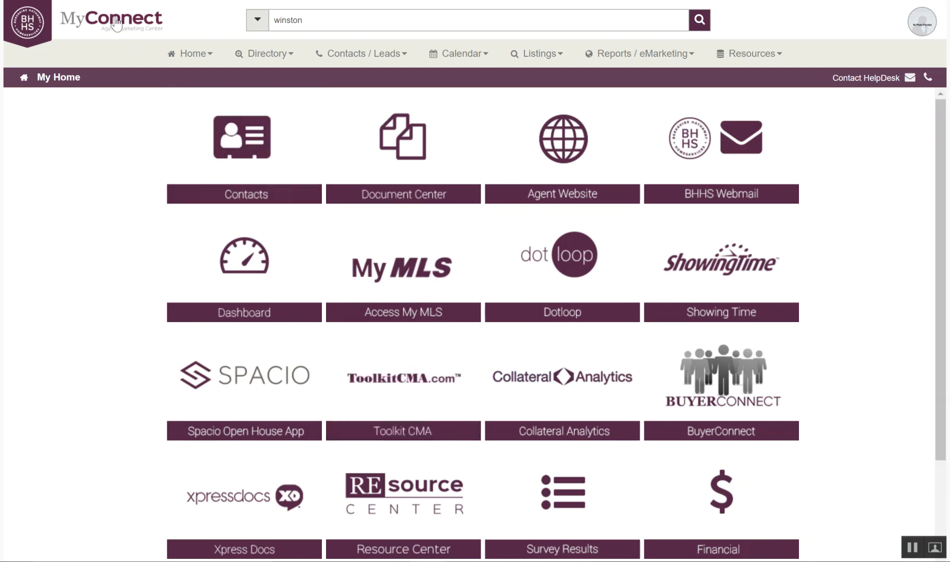
Go to the My Home page and open the Agent Website
click(203, 56)
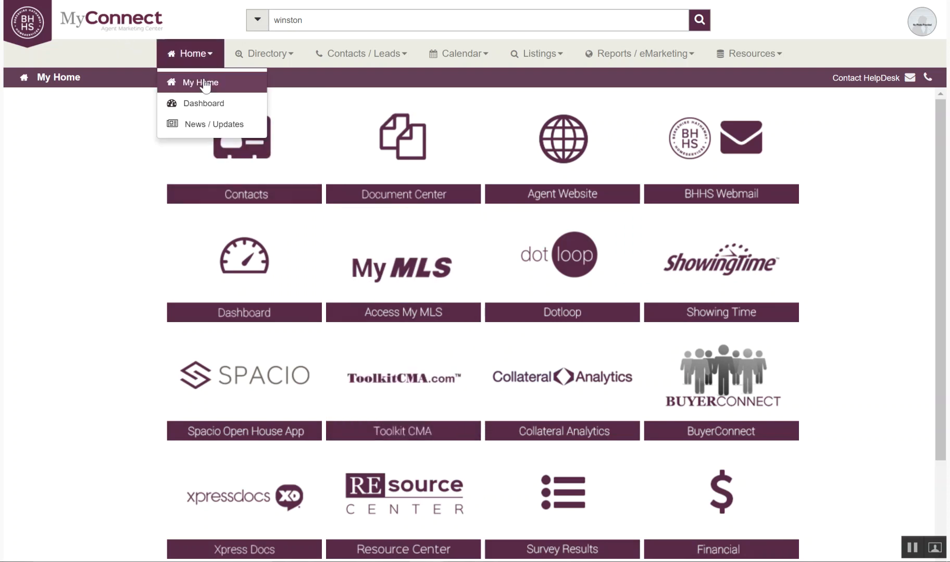
click(204, 83)
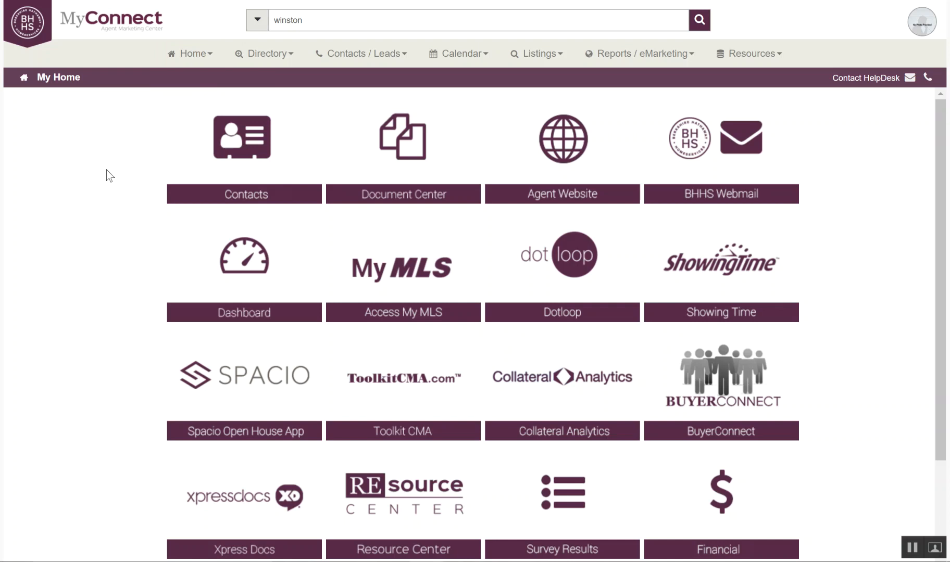
click(582, 151)
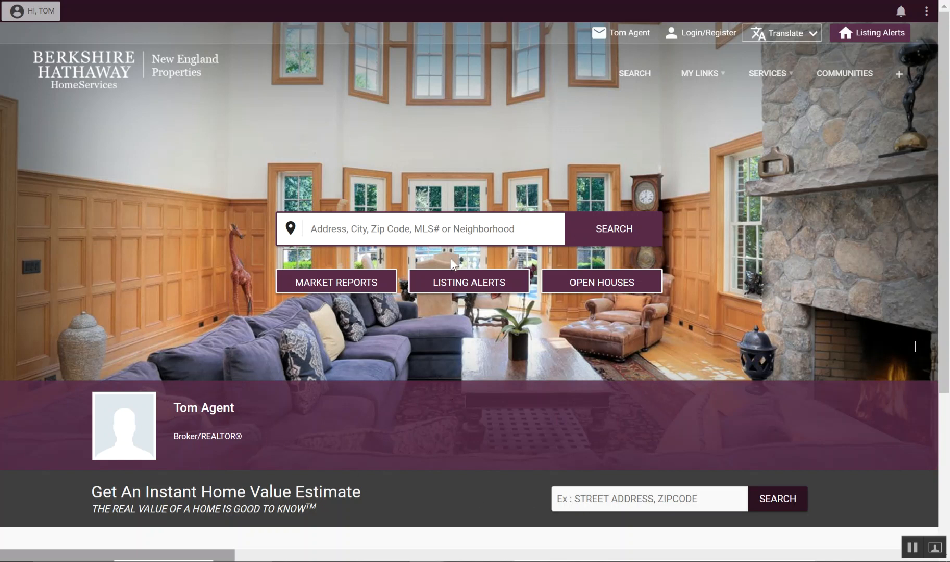
Look over the agent website's home page, from the property search down to the contact form and footer
click(345, 229)
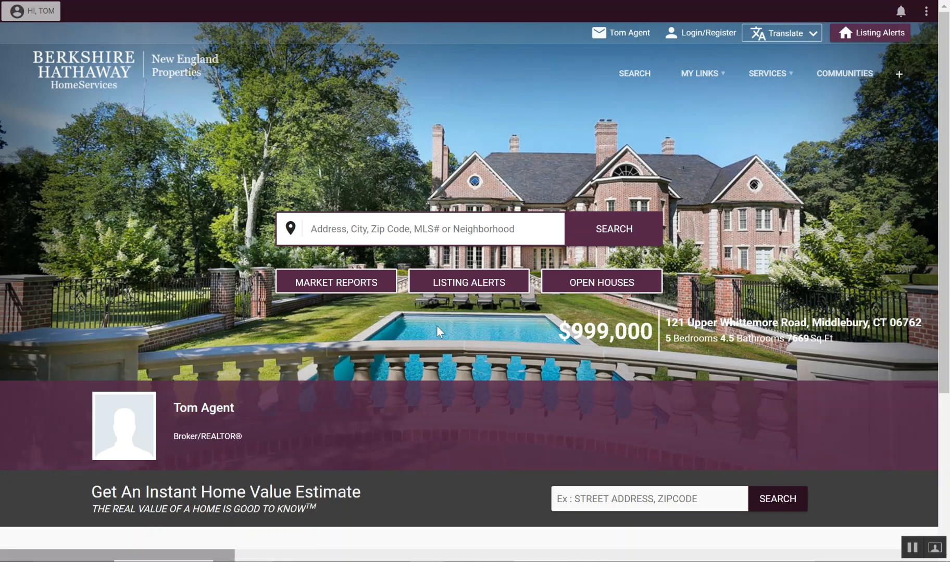
scroll(436, 326, down, 5)
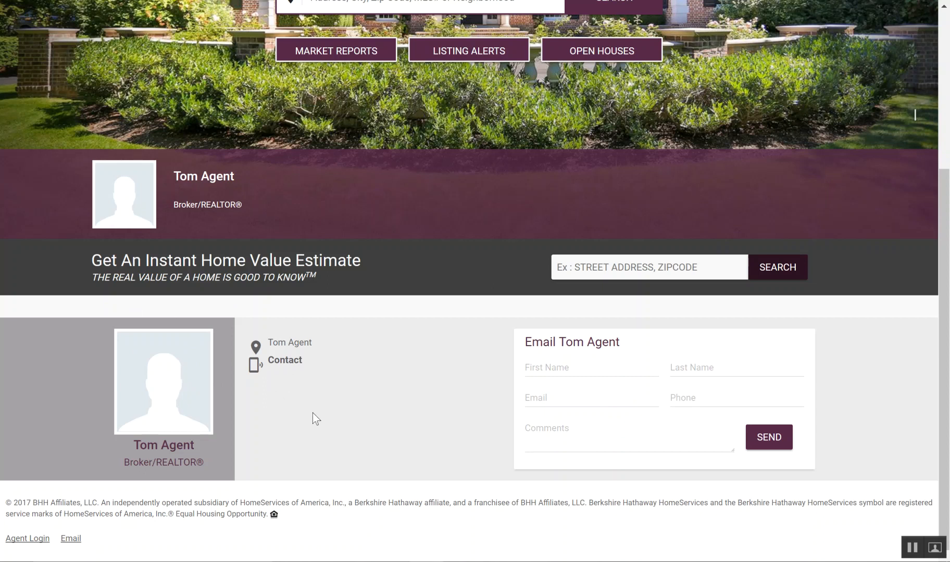
scroll(311, 415, up, 5)
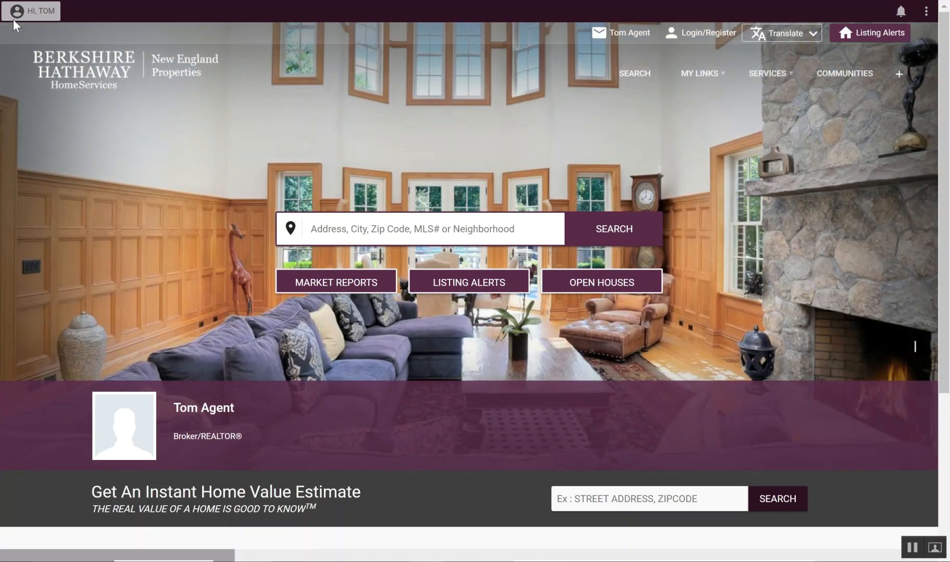
Open the website settings and examine the Google Analytics Tracking Code and Google Tag Manager ID fields
click(32, 15)
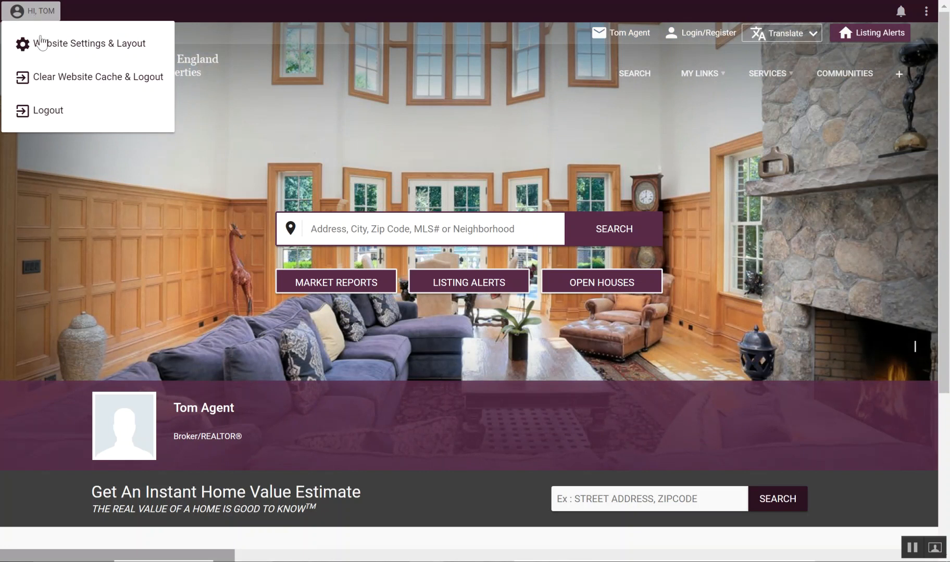
click(43, 41)
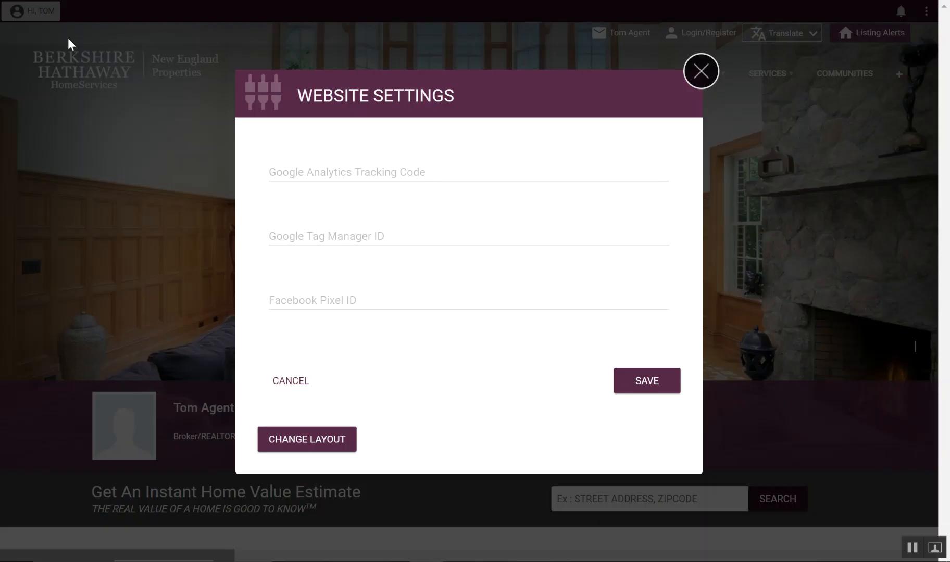
click(399, 172)
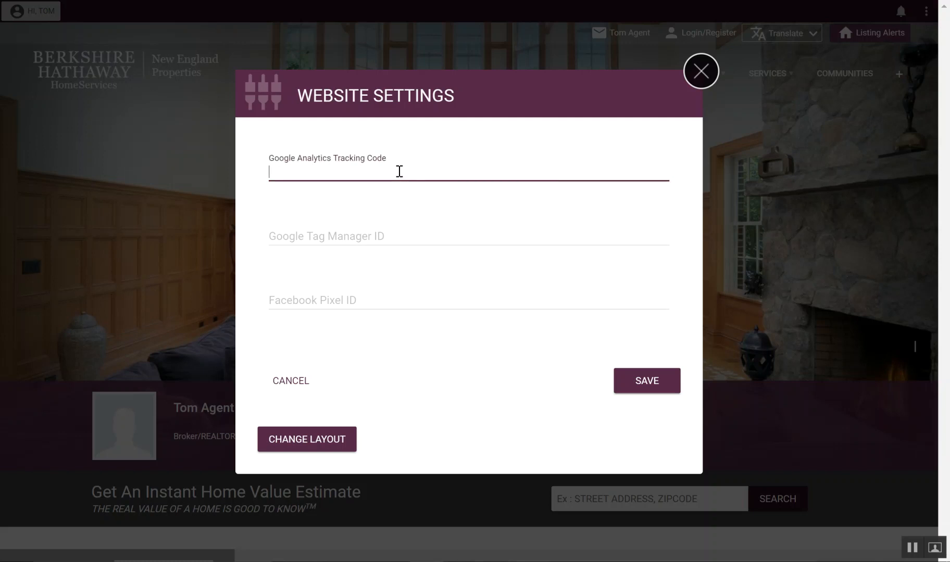
click(380, 233)
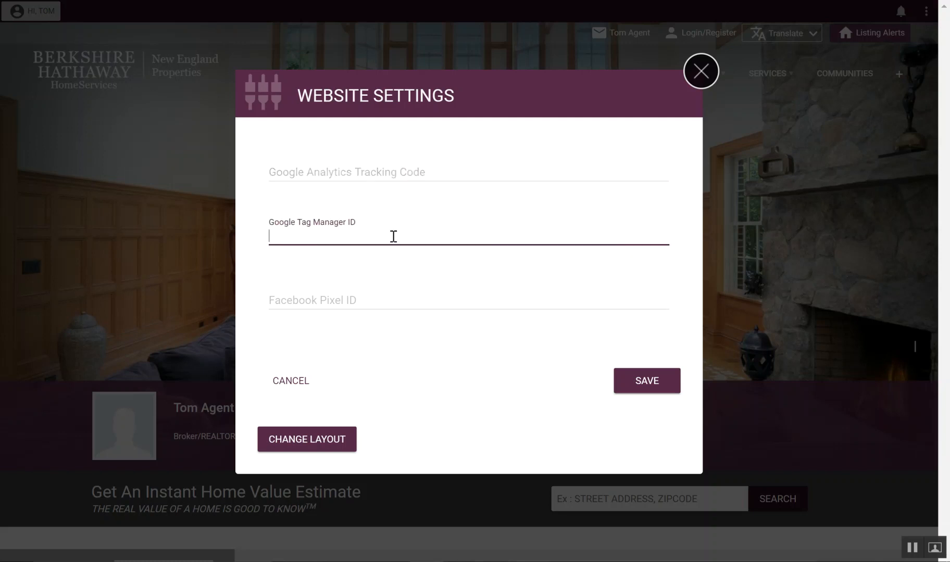
click(369, 169)
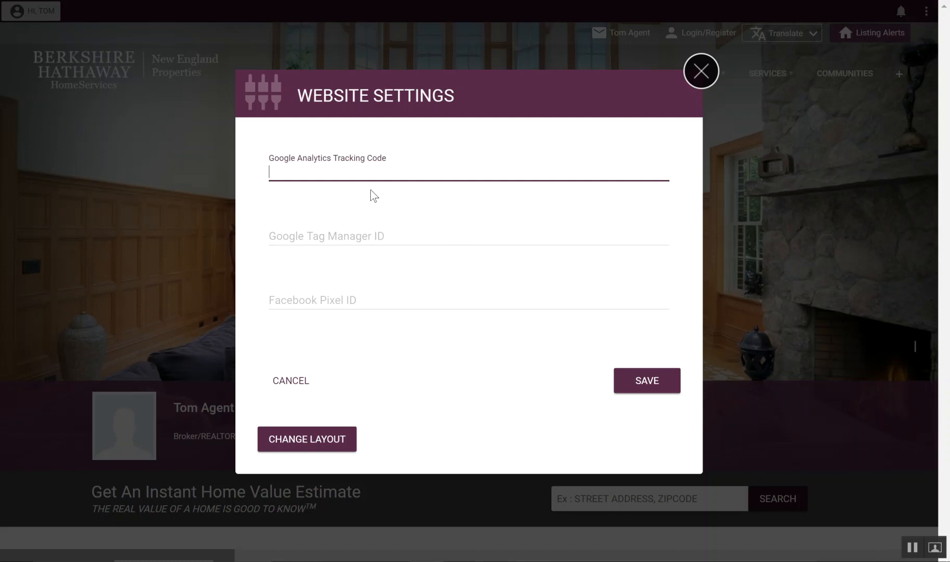
click(388, 231)
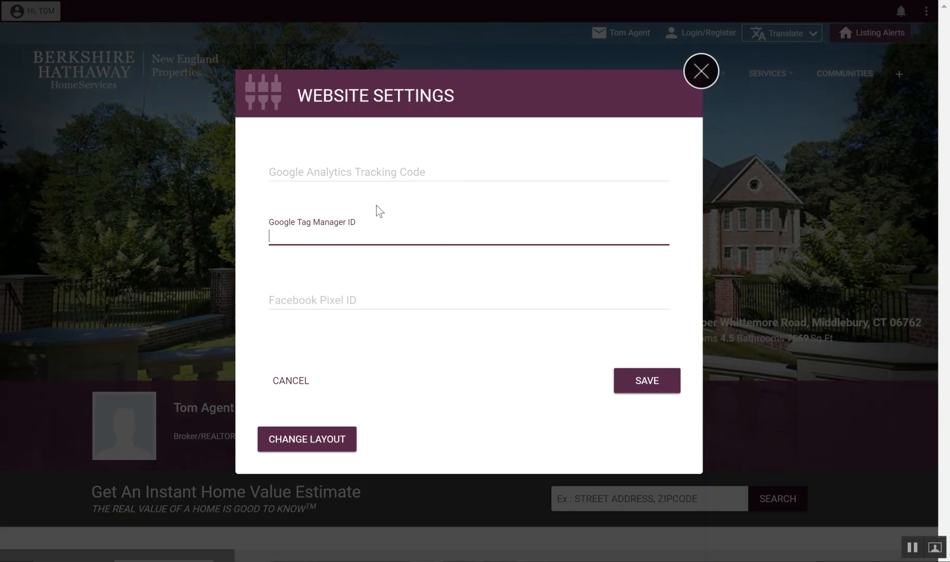
Try entering a sample Google Analytics tracking code, and clear the field again
click(365, 174)
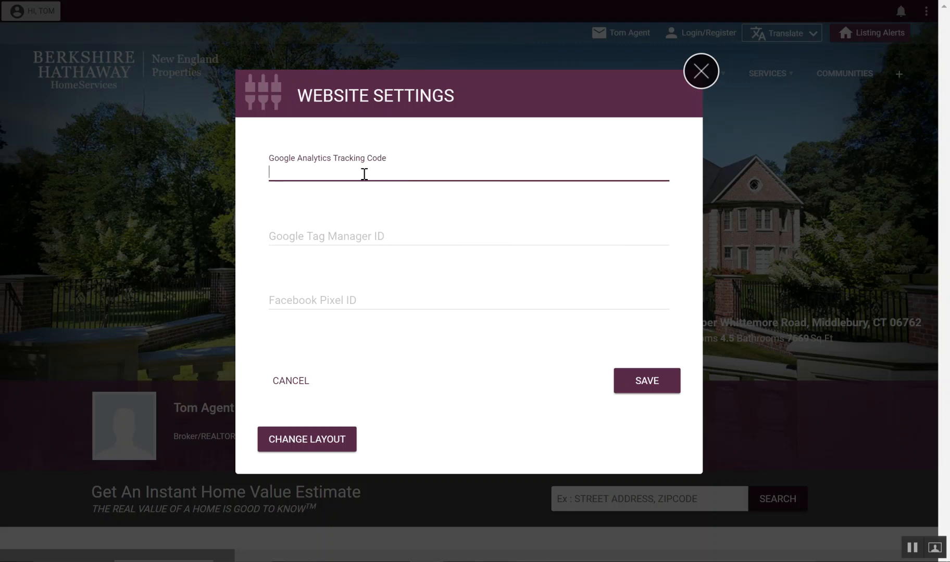
text(UAT23o23987498-1)
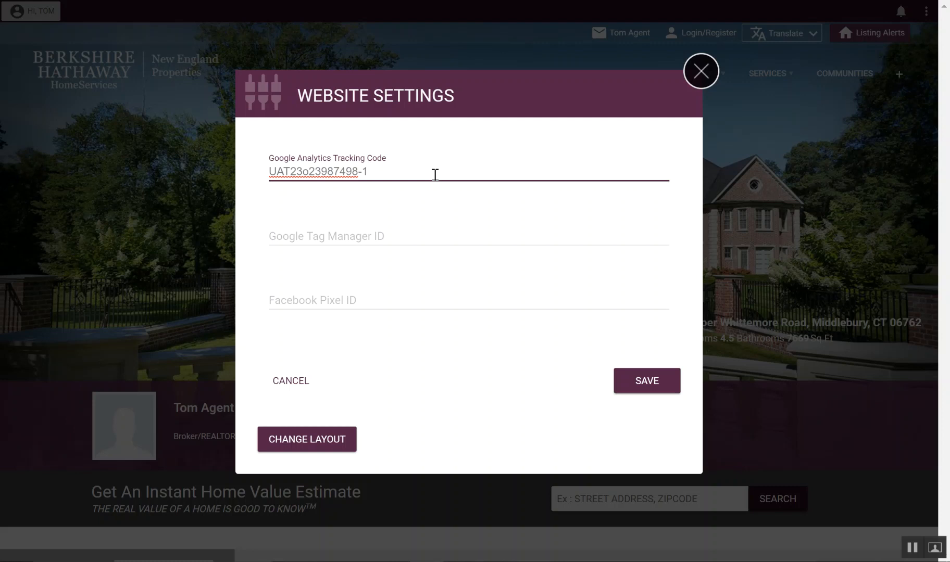
key(shift+Left)
key(shift+Home)
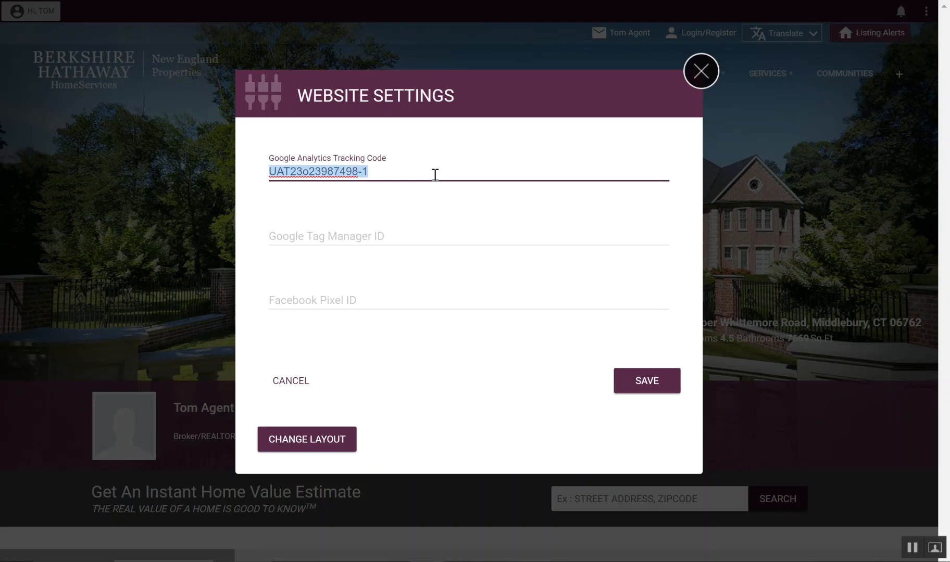
key(BackSpace)
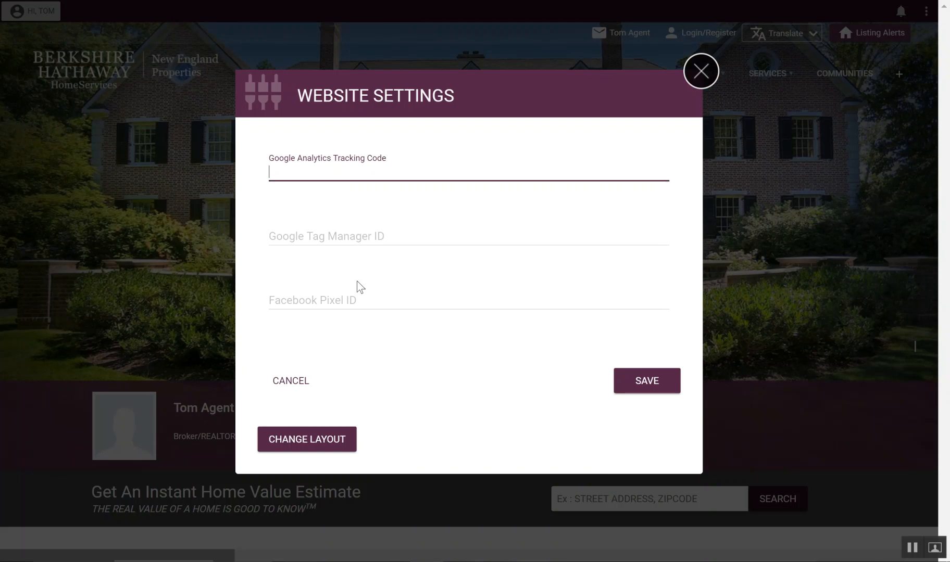
Check the Facebook Pixel ID field and close the website settings without saving
click(353, 299)
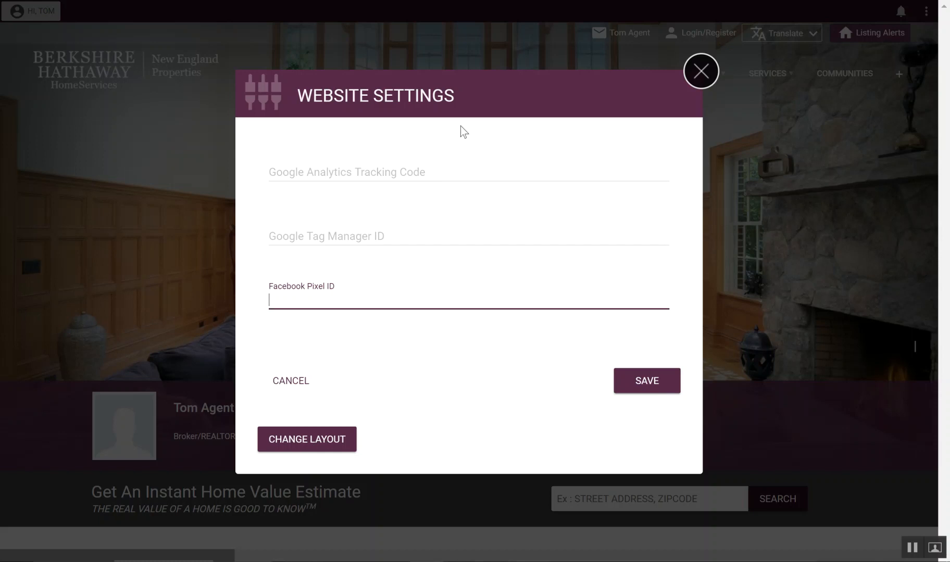
click(701, 72)
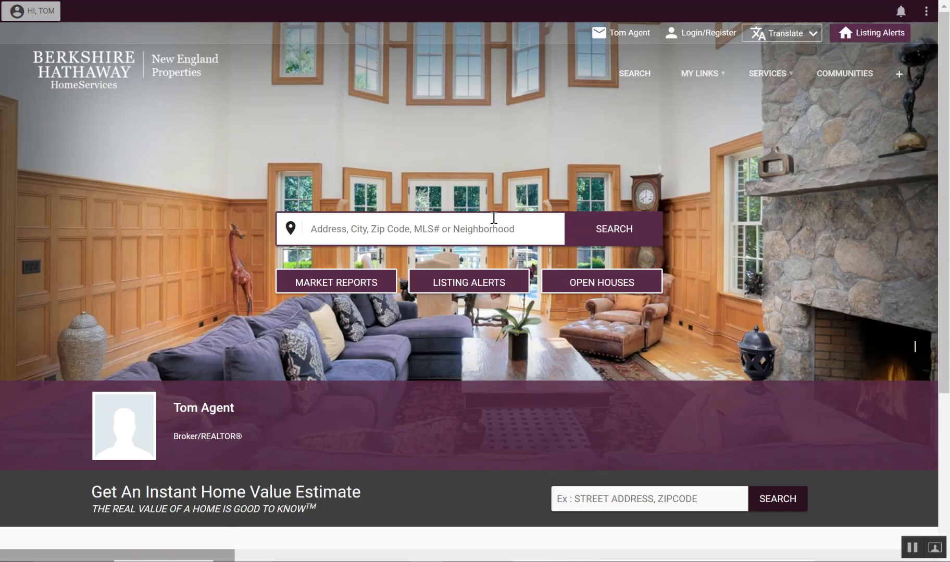
click(32, 11)
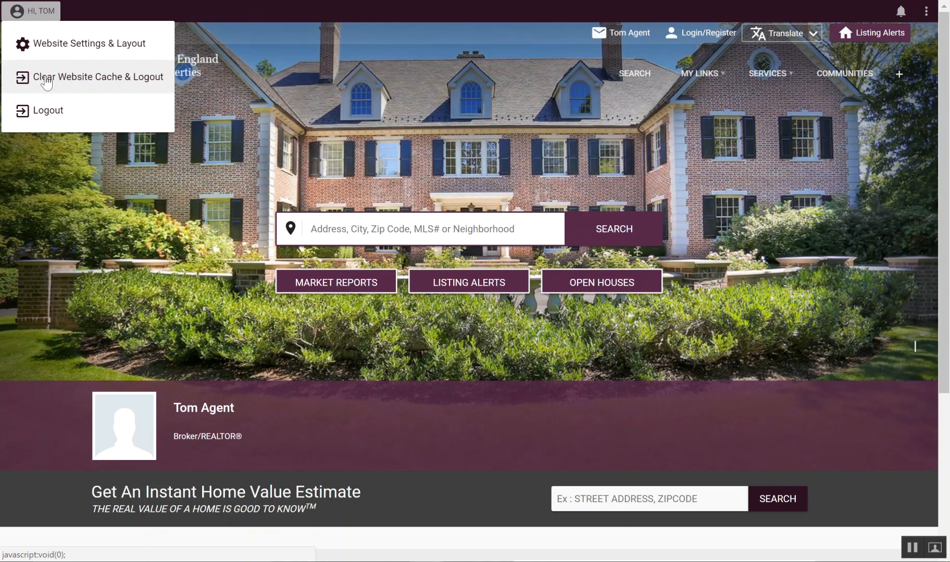
click(46, 82)
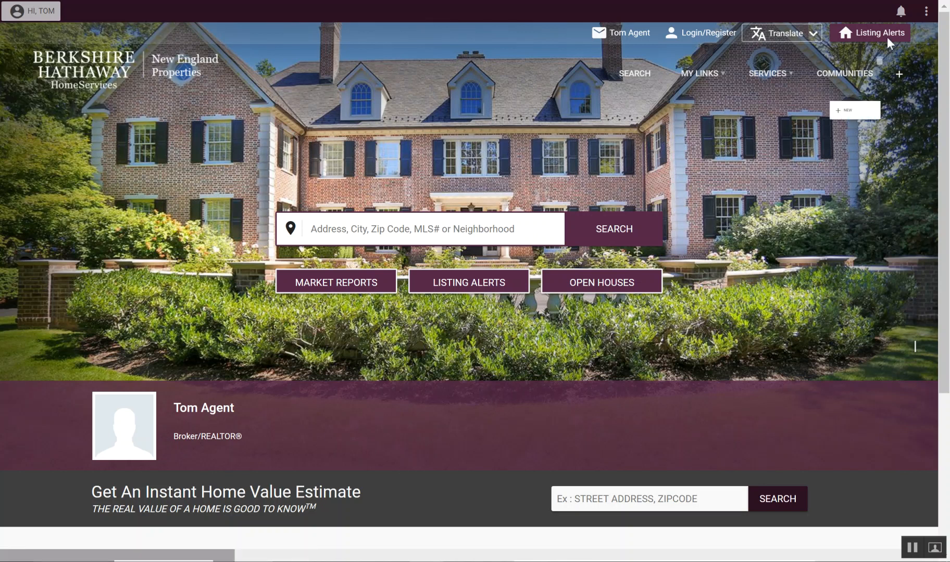
Open a new banner photo form from the banner photo manager, and view the image file chooser without selecting a file
click(926, 12)
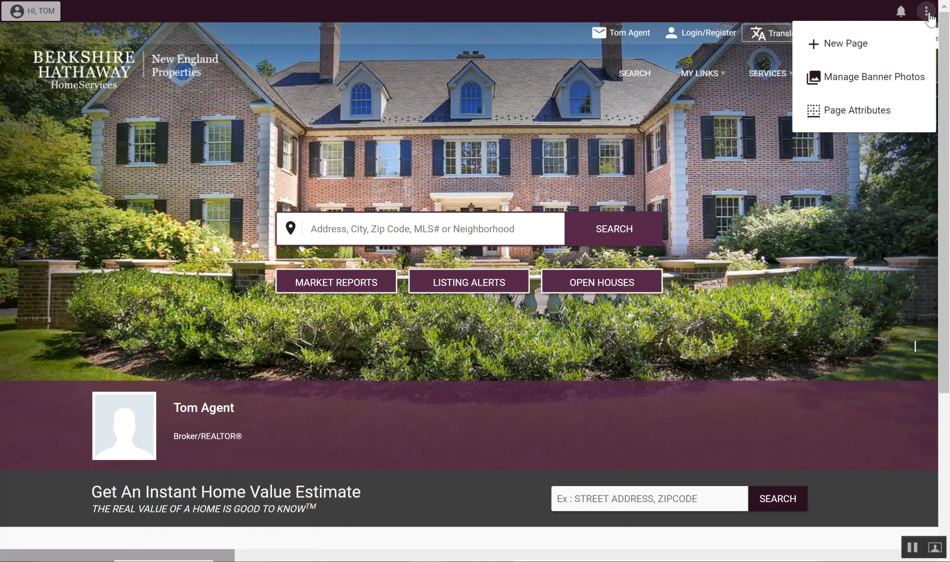
click(849, 78)
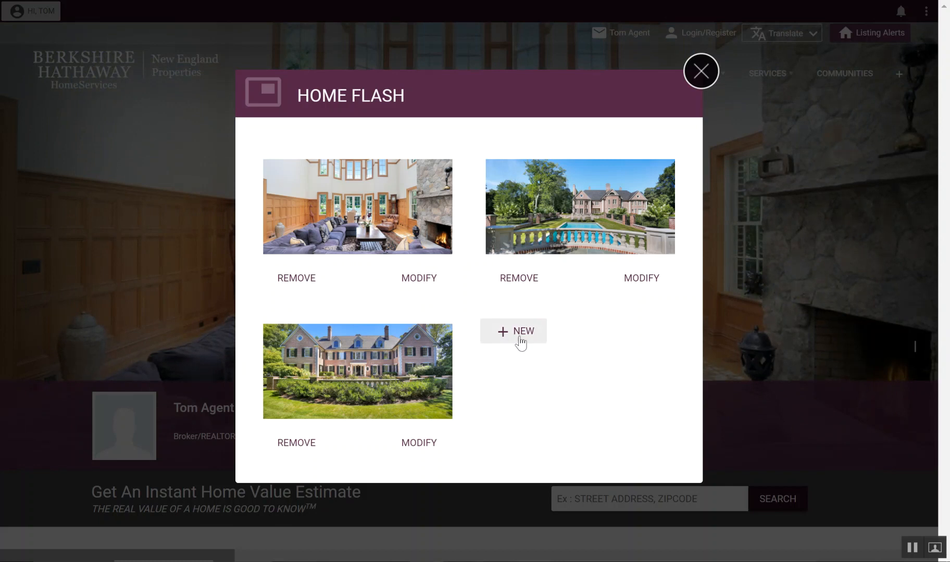
click(503, 331)
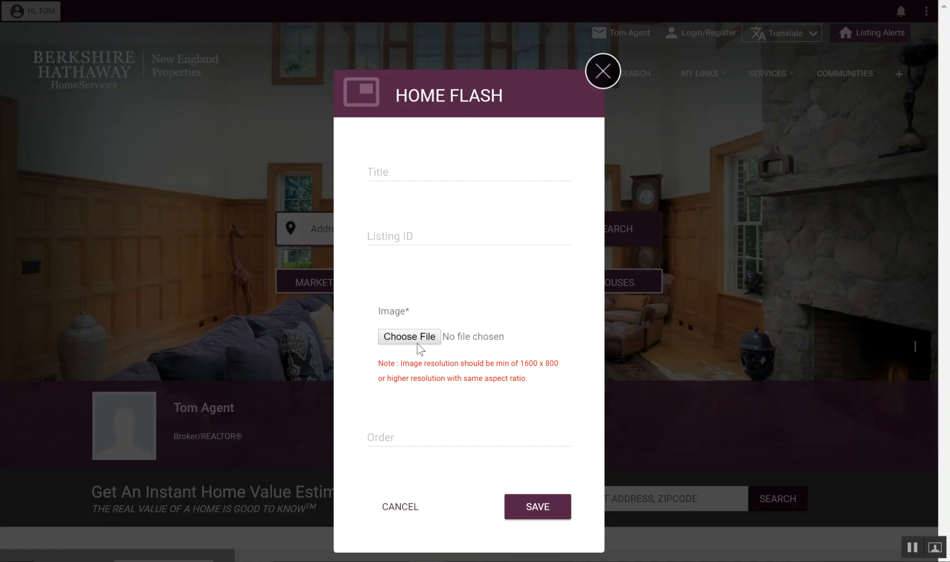
click(477, 336)
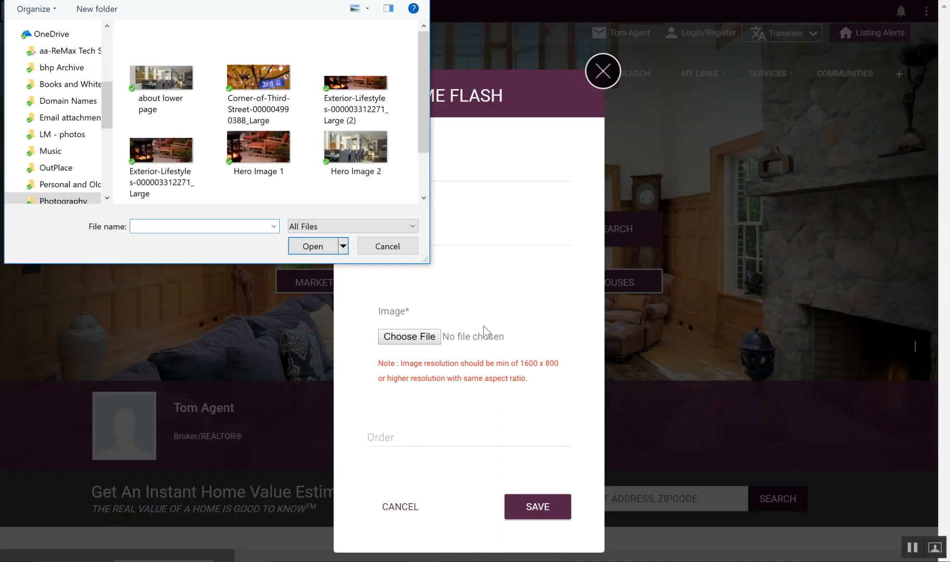
click(394, 250)
Examine the banner photo's title, listing ID, order and image resolution requirements, and close the form without saving
click(399, 169)
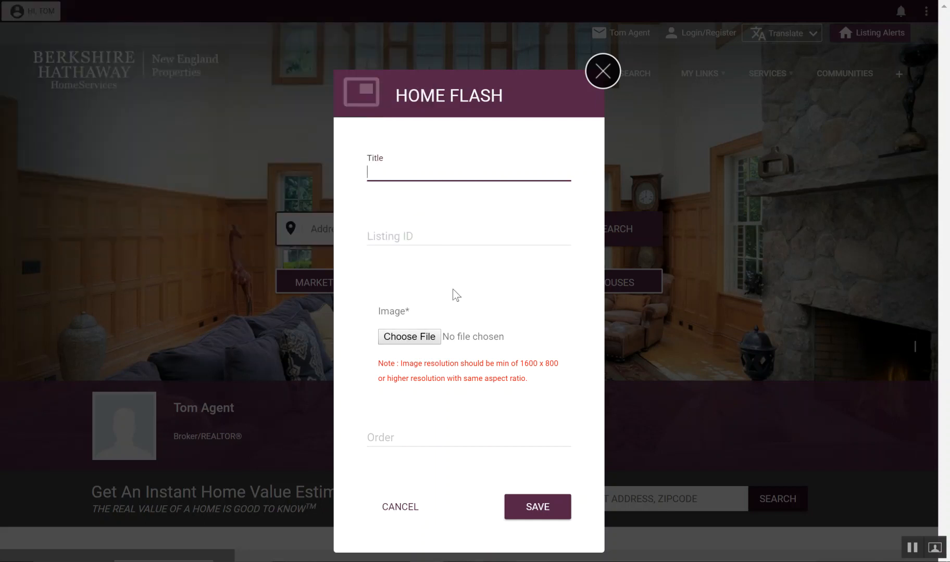
click(412, 233)
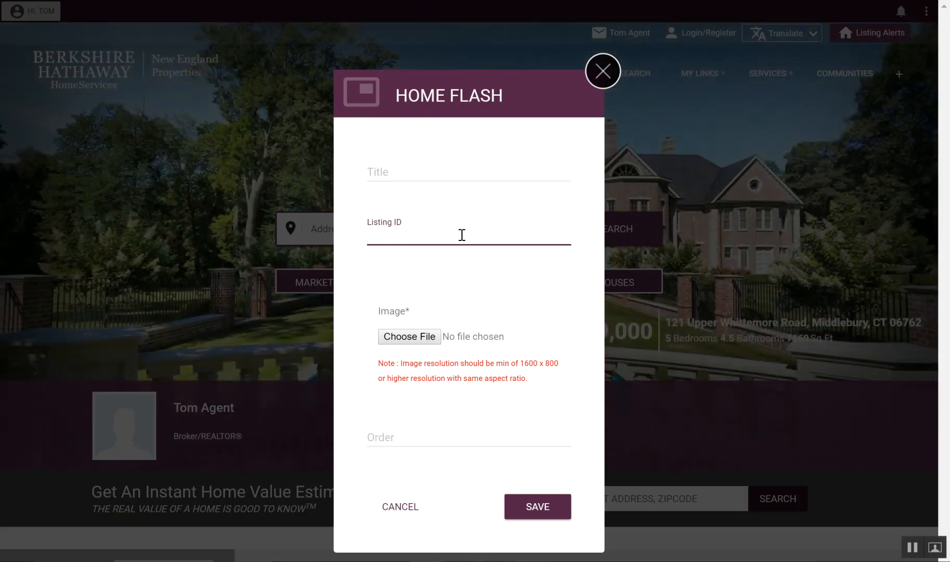
click(411, 440)
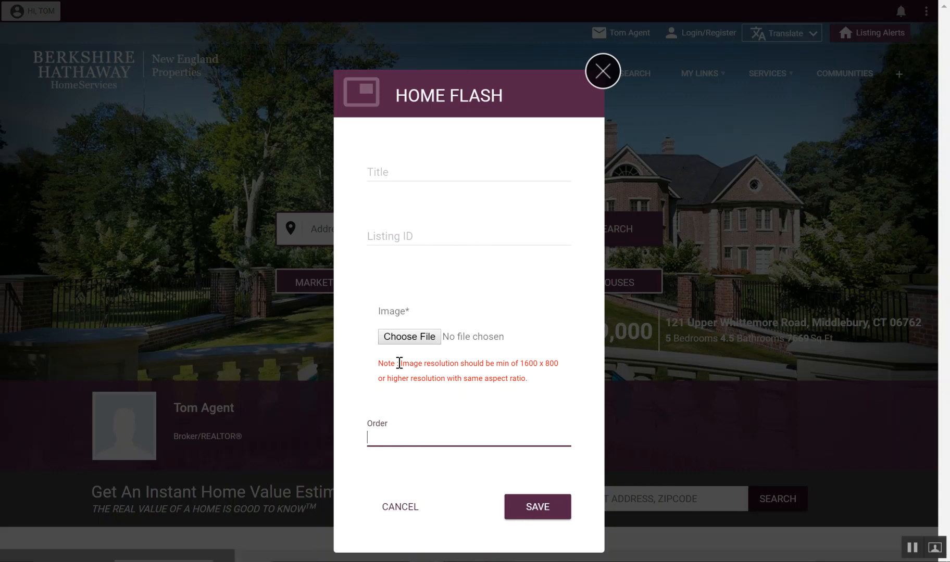
drag(399, 363, 565, 366)
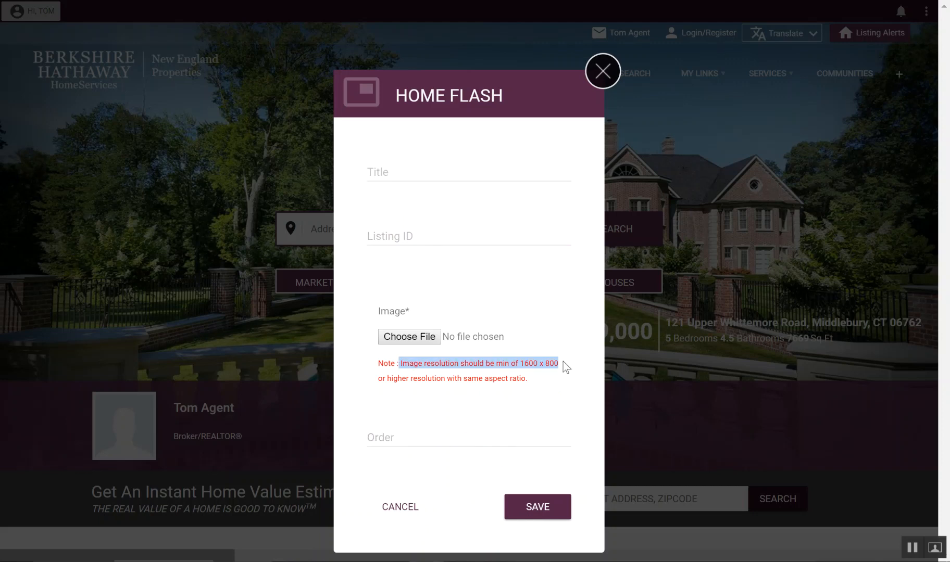
click(519, 367)
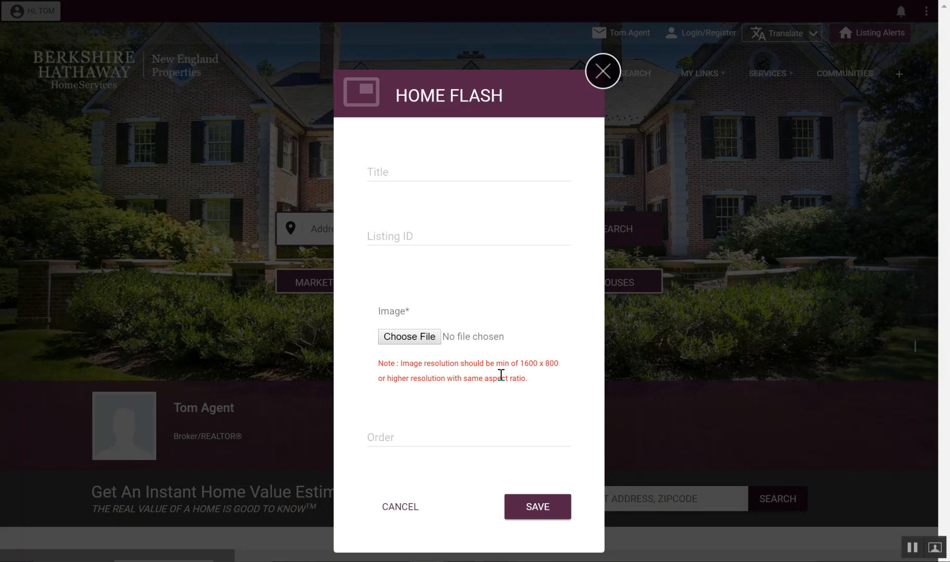
click(601, 73)
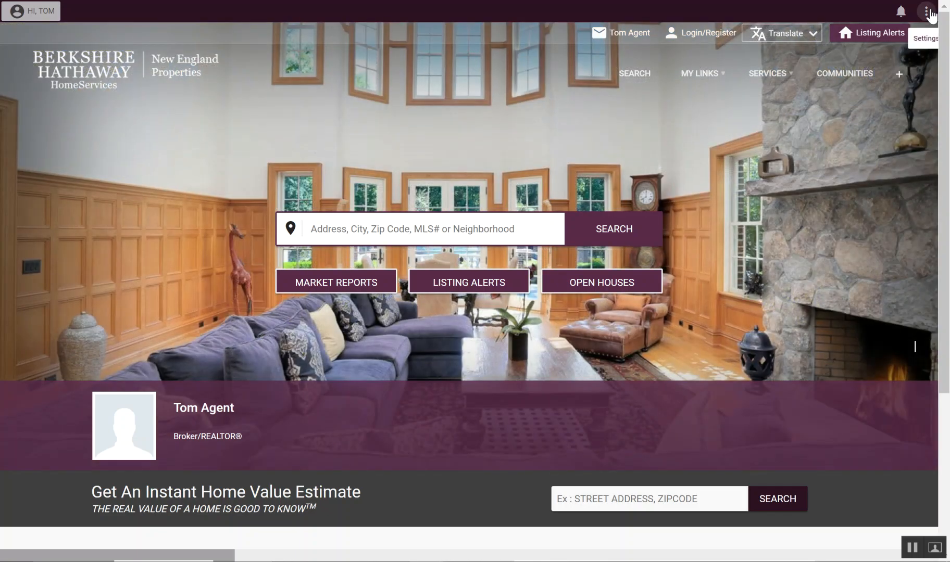
Open the page attributes of the home page
click(925, 11)
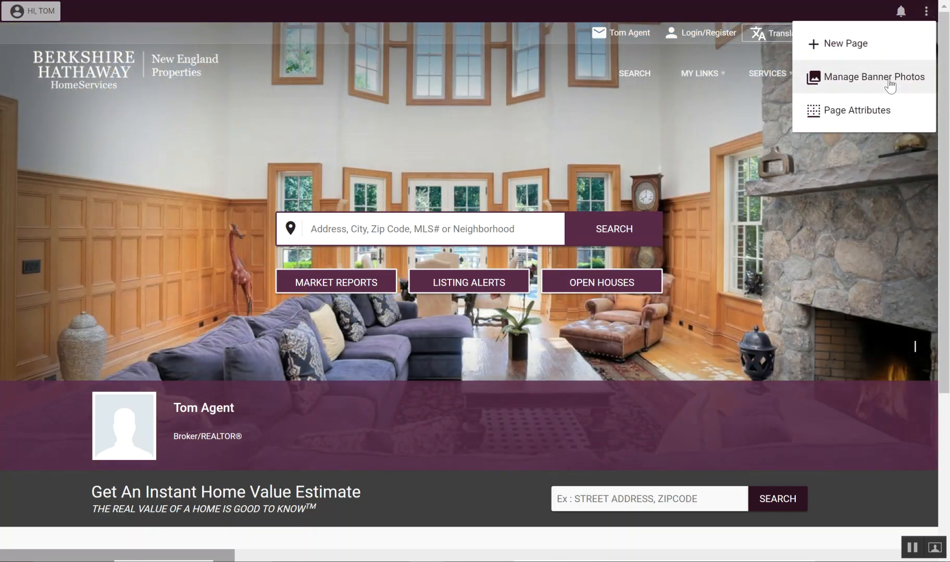
click(783, 204)
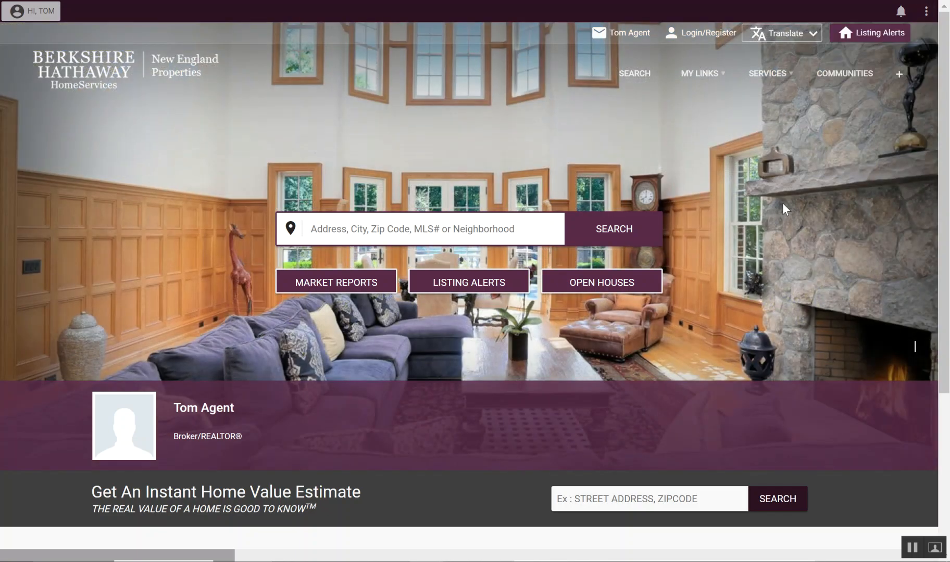
click(926, 11)
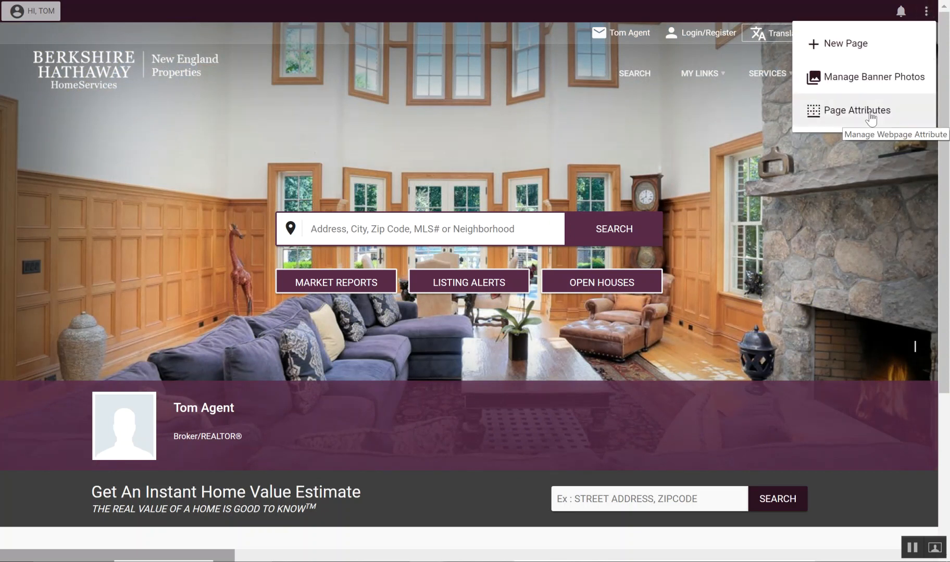
click(852, 109)
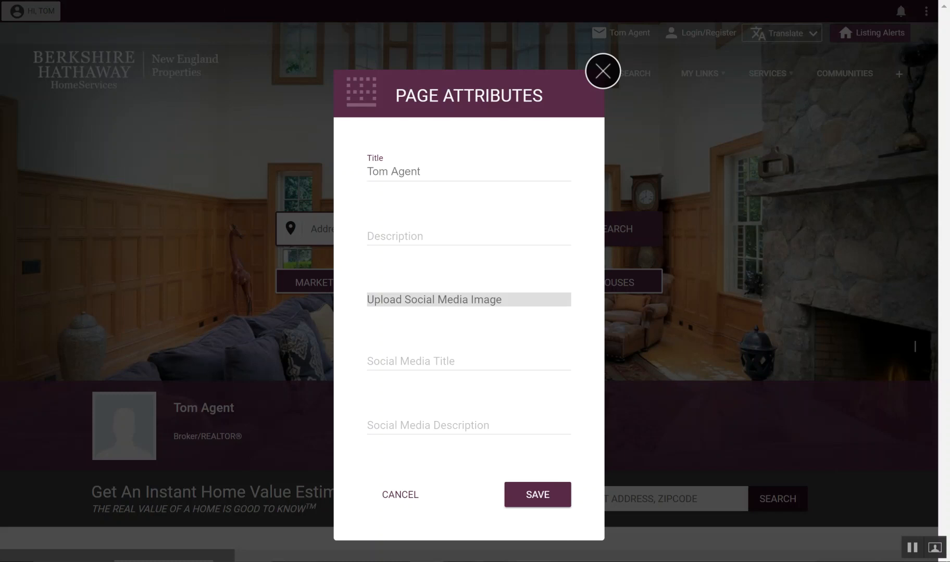
Append ", New England Real Estate Agent" to the home page's title attribute
click(483, 174)
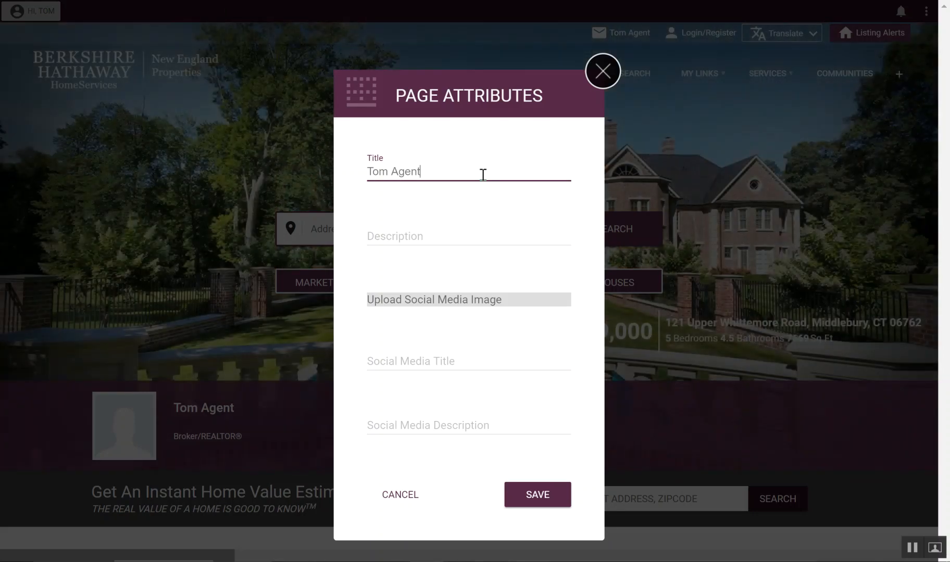
text(, )
text(New England )
text(Realtor)
key(BackSpace)
key(BackSpace)
key(BackSpace)
text(Estate AGne)
key(BackSpace)
key(BackSpace)
key(BackSpace)
text(gent)
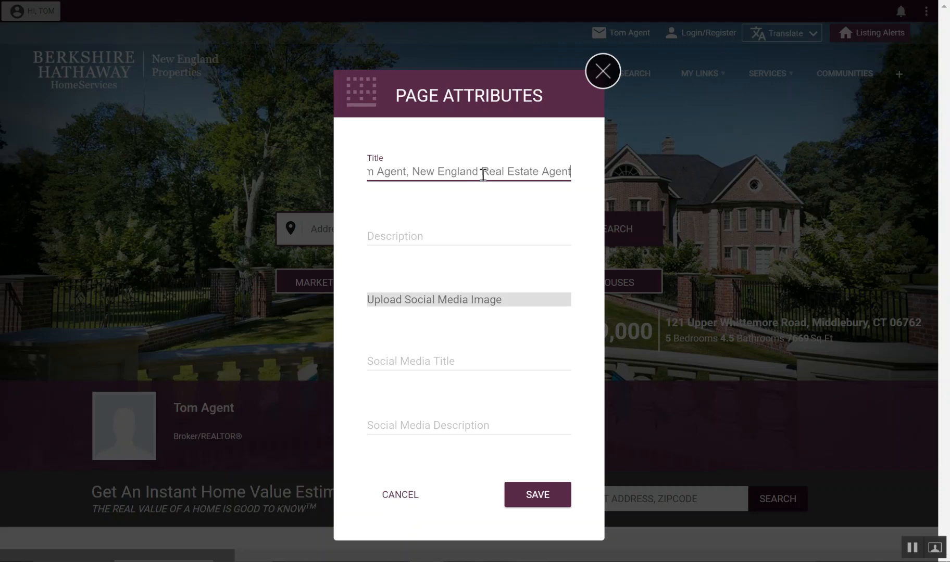
Try entering a sample page description about loving real estate and having worked in this field for over a decade
click(451, 237)
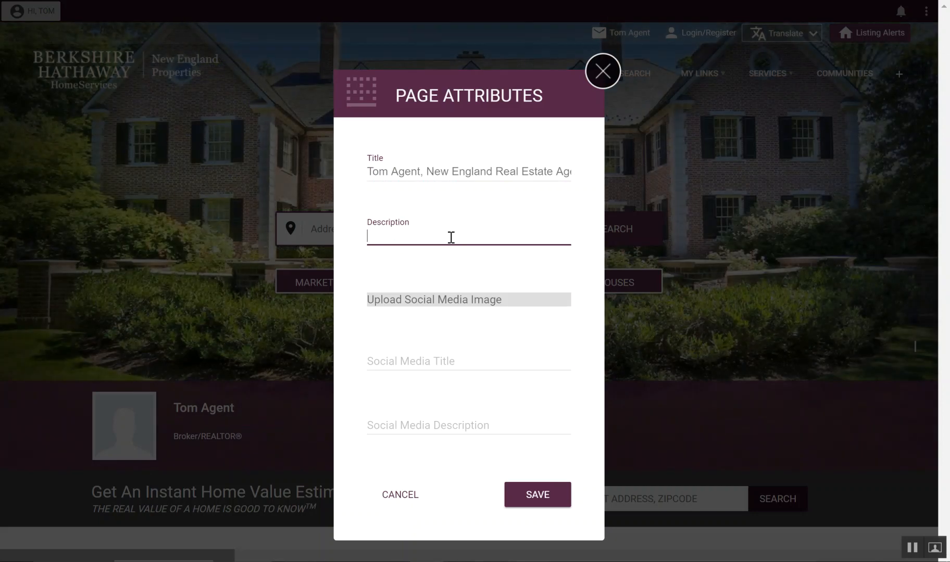
text(160)
key(ctrl+a)
key(BackSpace)
text(I love rea)
text(l estate adn h)
text(ave been working )
text(in thei)
key(BackSpace)
text(s field for )
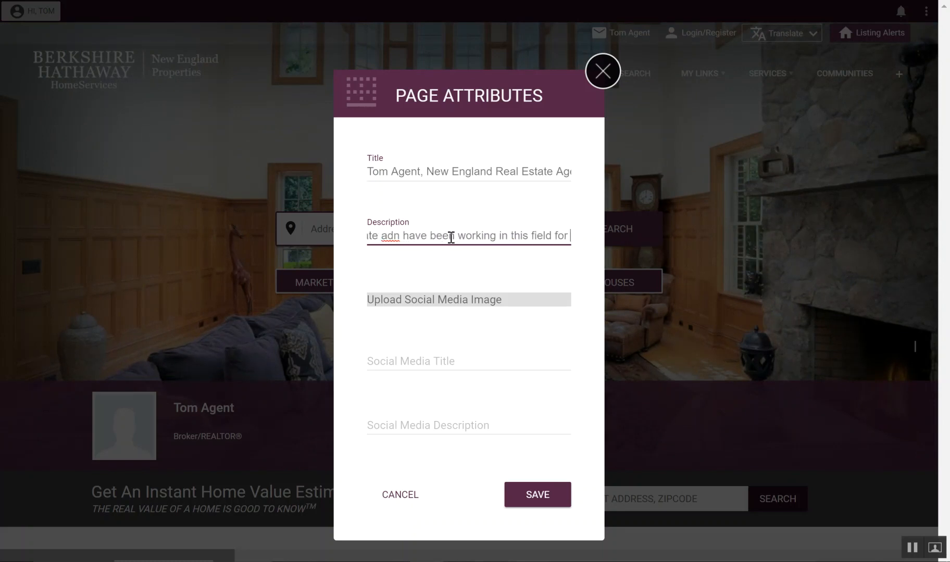
text(over a )
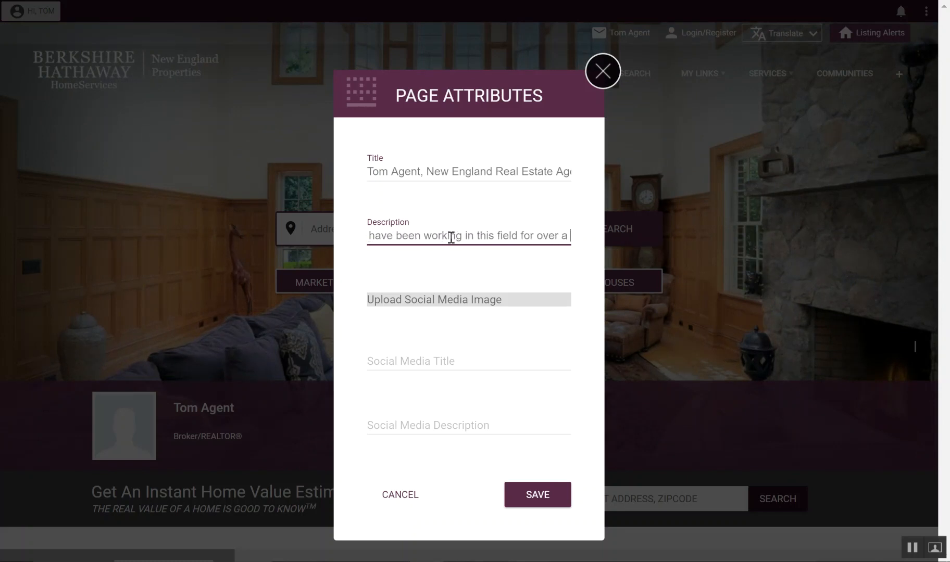
text(decade.)
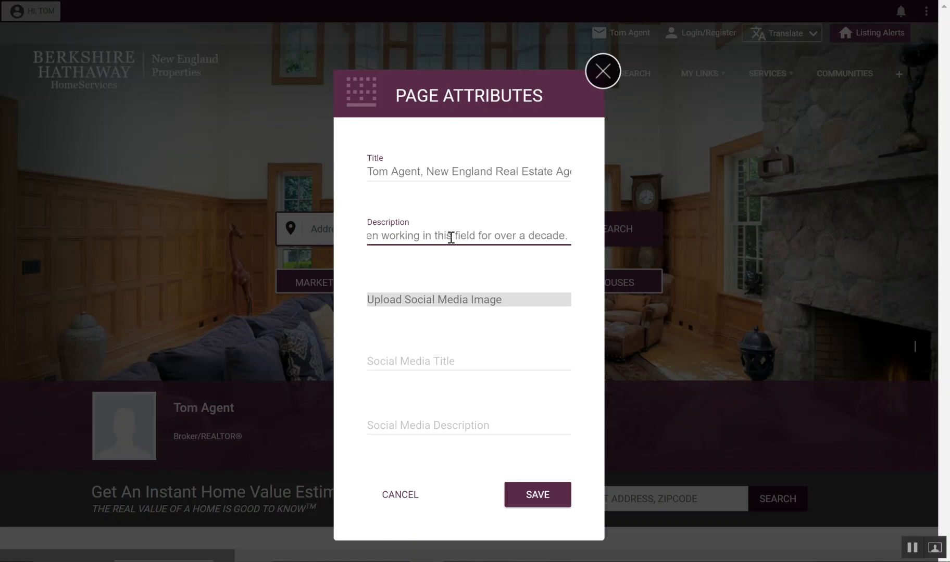
Delete the whole sample text from the page description
key(ctrl+shift+Left)
key(ctrl+shift+Left)
key(ctrl+shift+Left)
key(ctrl+shift+Left)
key(ctrl+shift+Left)
key(ctrl+shift+Left)
key(ctrl+shift+Left)
key(ctrl+shift+Left)
key(ctrl+shift+Left)
key(ctrl+shift+Left)
key(ctrl+shift+Left)
key(ctrl+shift+Left)
key(ctrl+shift+Left)
key(ctrl+shift+Left)
key(ctrl+shift+Left)
key(ctrl+shift+Left)
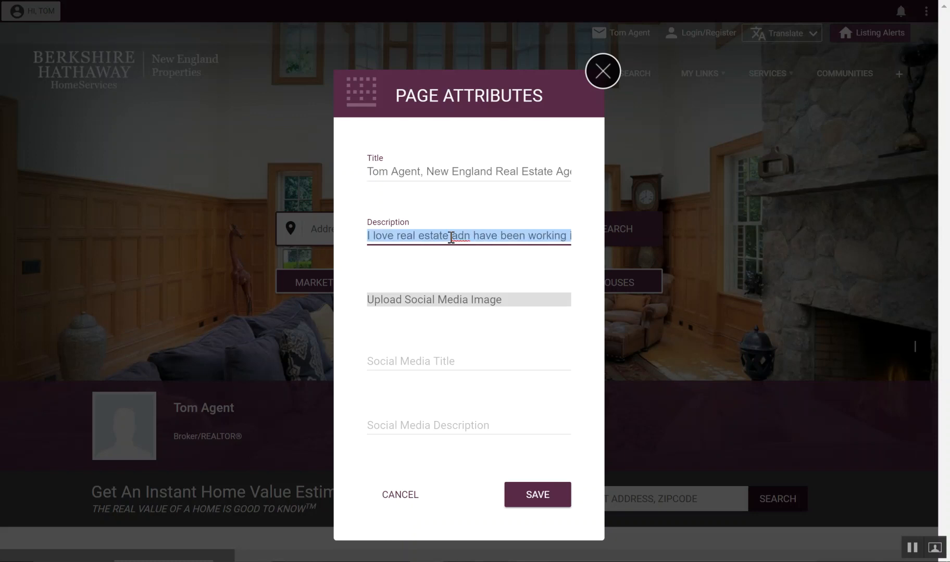
key(BackSpace)
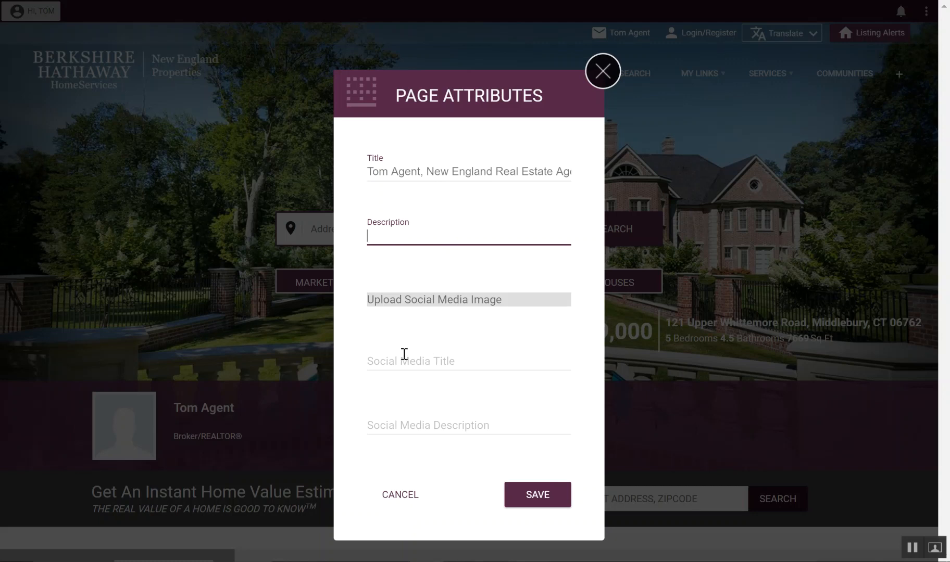
Save the home page's attributes and dismiss the completion message
click(538, 499)
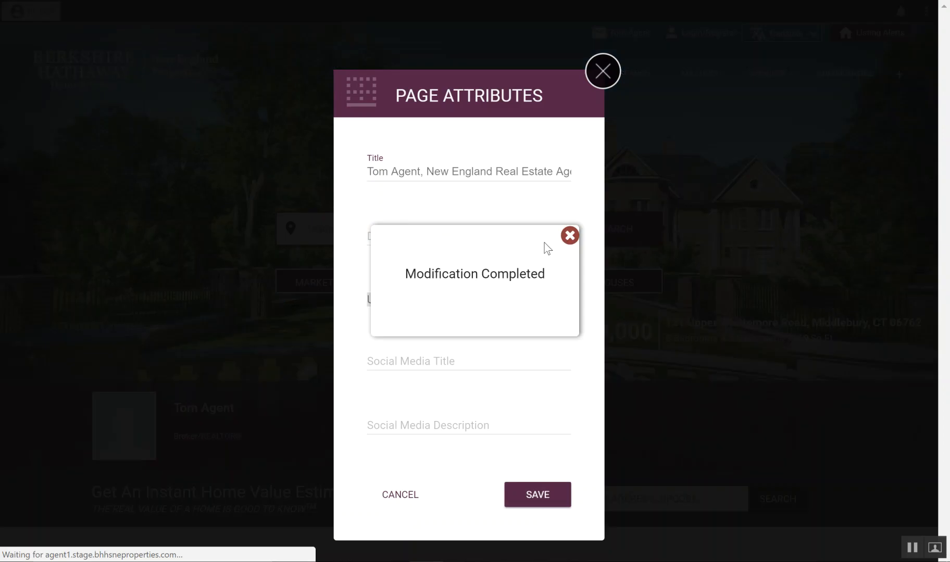
click(569, 235)
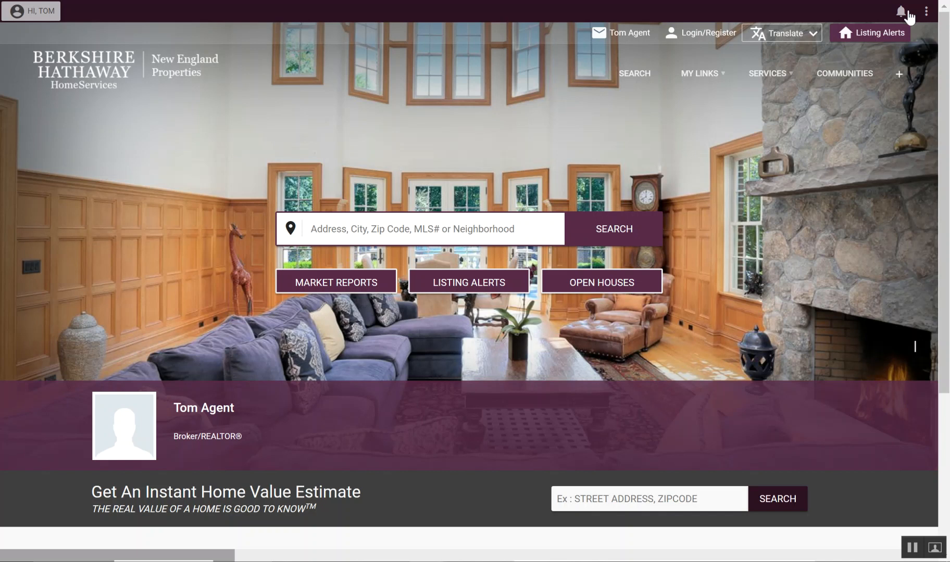
Check the New Page option and the options for adding pages under the Communities and Search navigation items
click(926, 11)
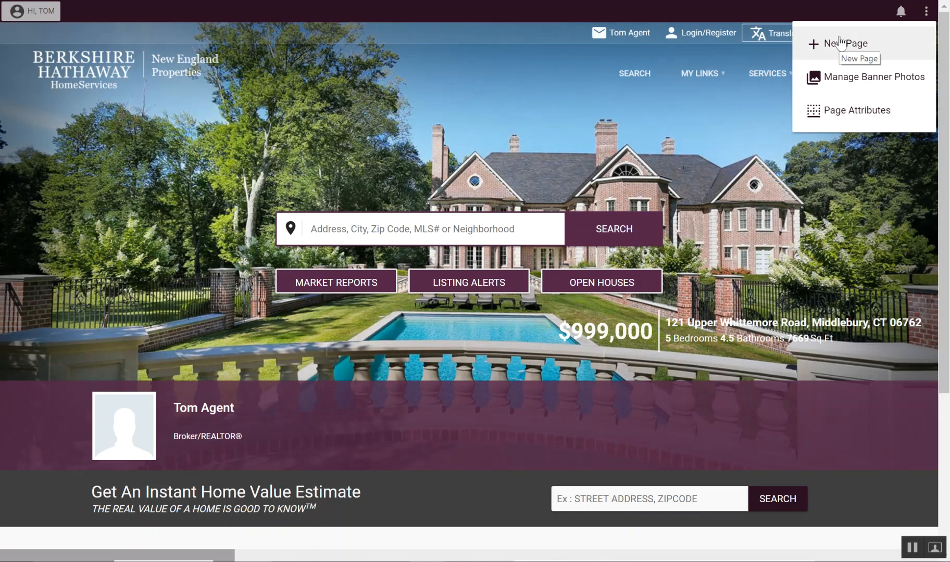
click(691, 170)
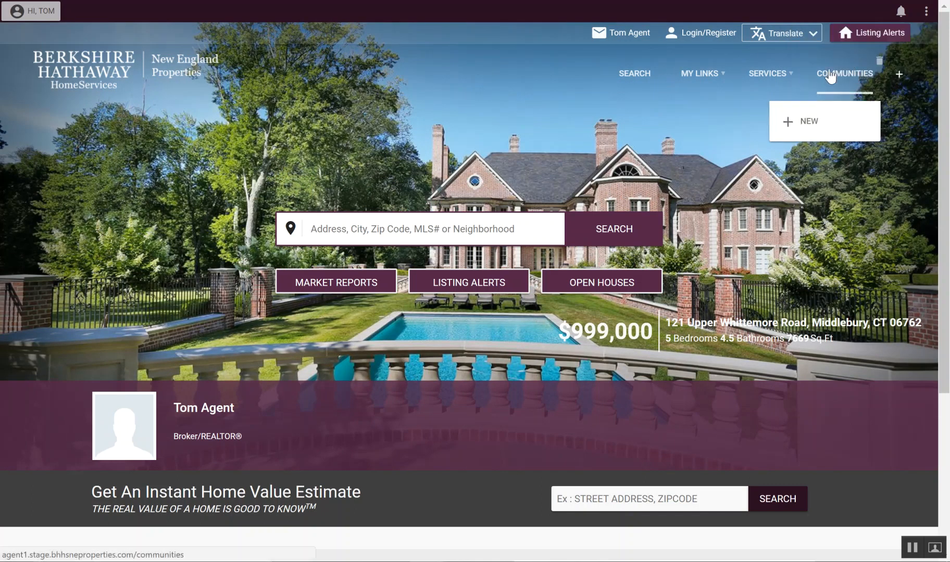
mouse_move(627, 78)
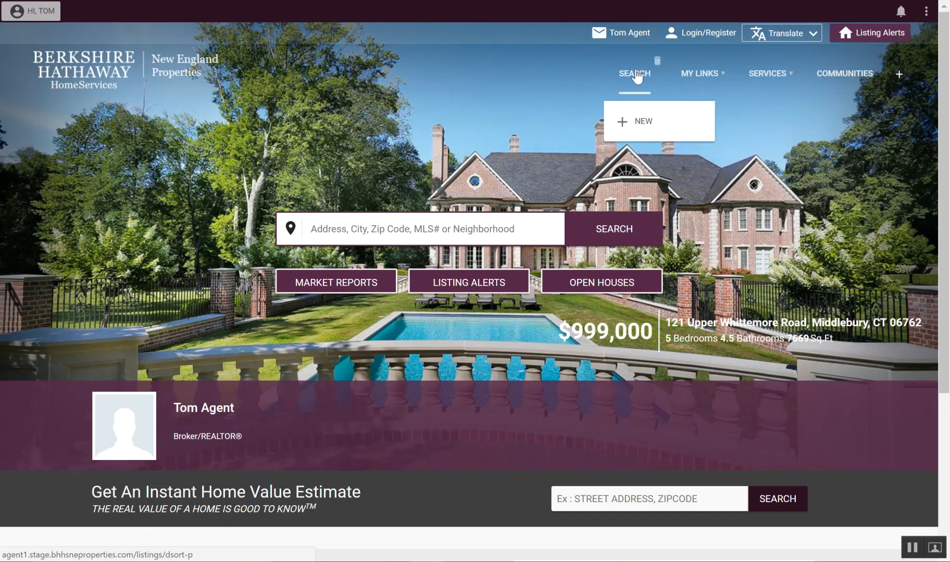
Start a new page and name it "Tom-agent-background"
click(926, 11)
click(843, 46)
click(293, 146)
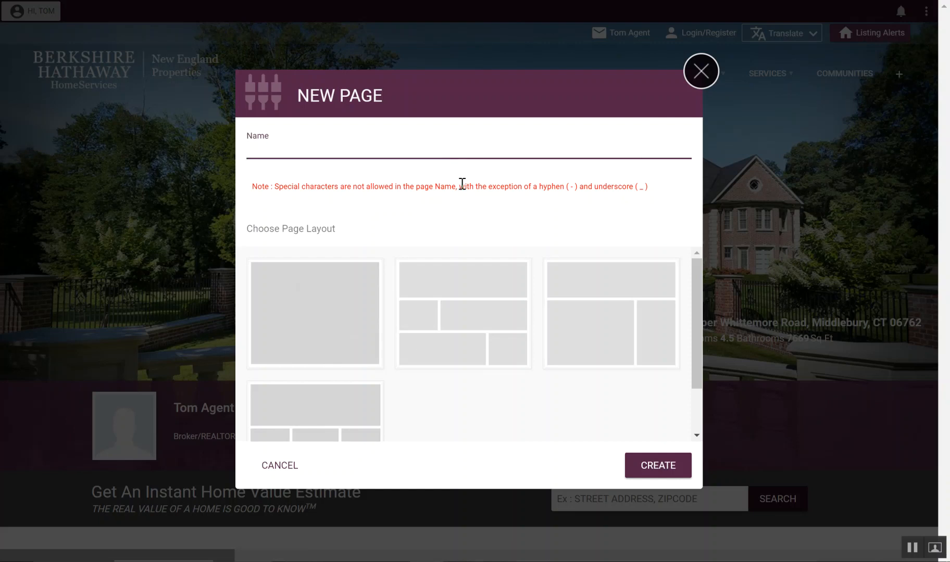
text(Tom-a)
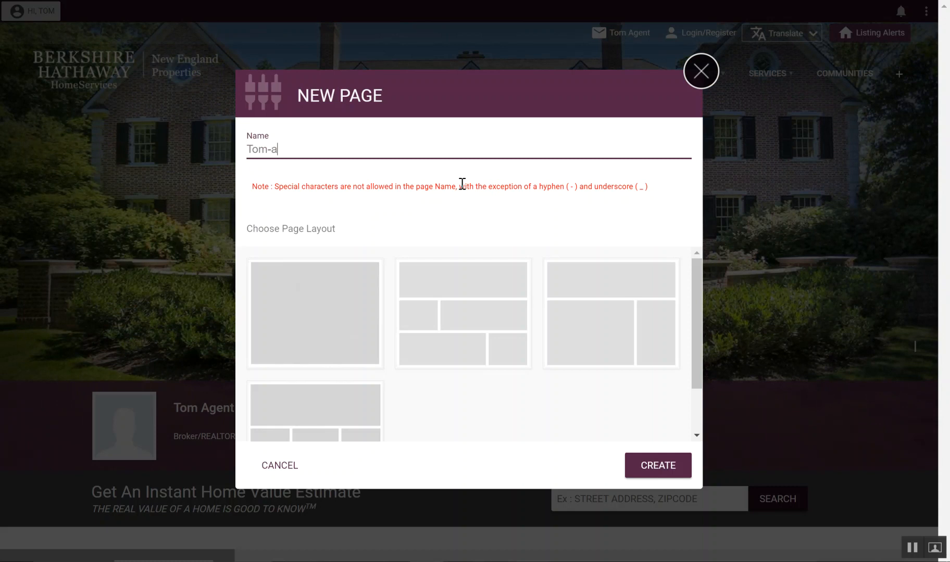
text(gent-background)
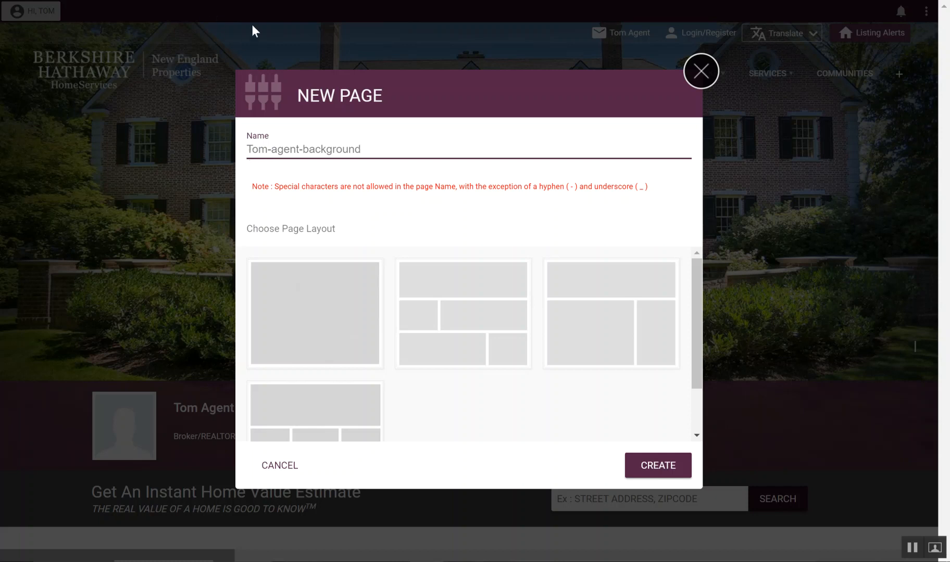
key(Tab)
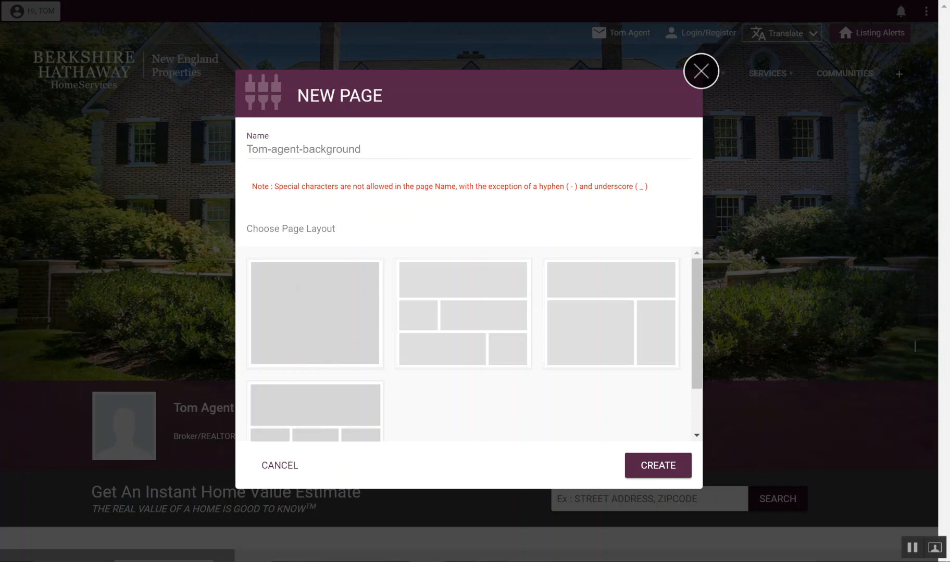
Review the hyphenated page name against the note on which special characters a page name allows
click(378, 146)
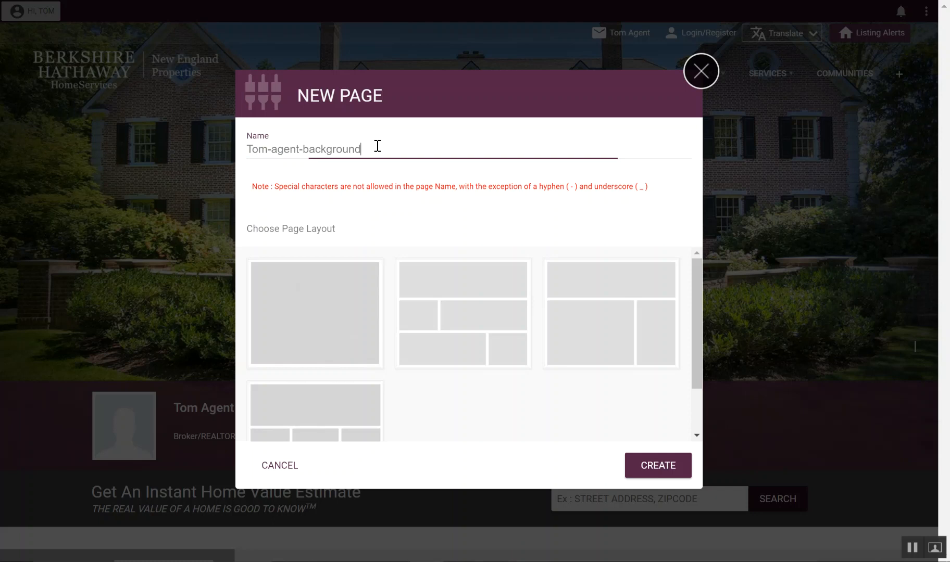
drag(359, 149, 239, 151)
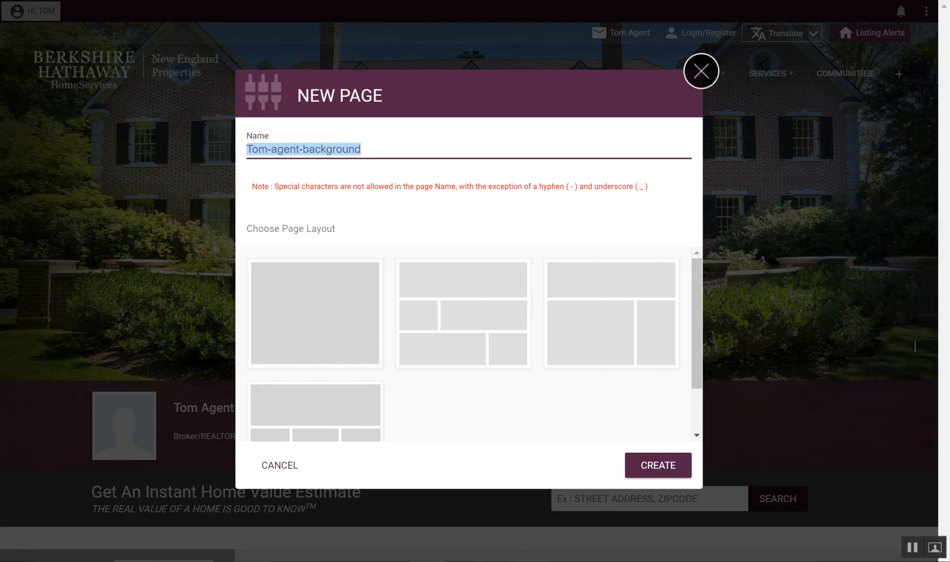
click(375, 148)
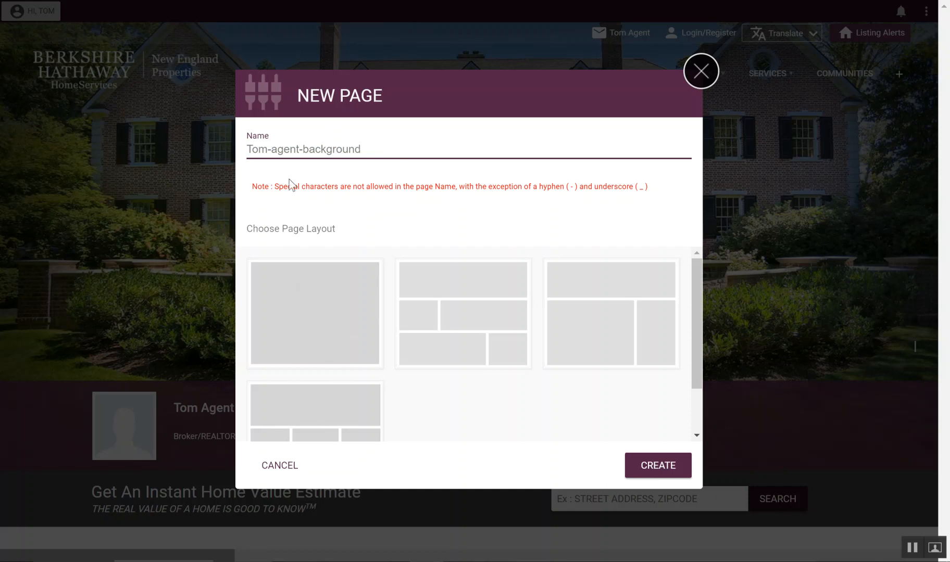
drag(273, 186, 605, 183)
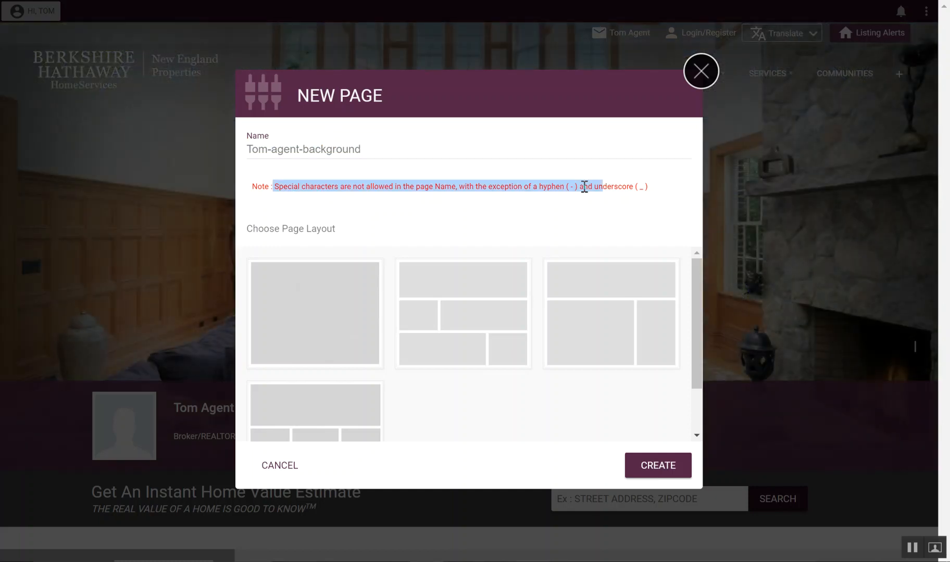
click(368, 161)
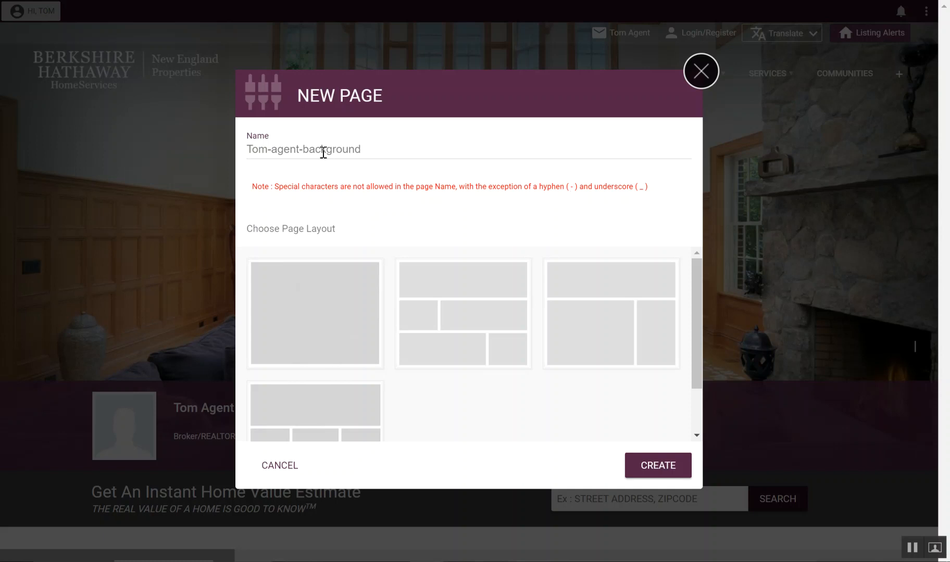
click(269, 149)
double_click(641, 186)
click(376, 152)
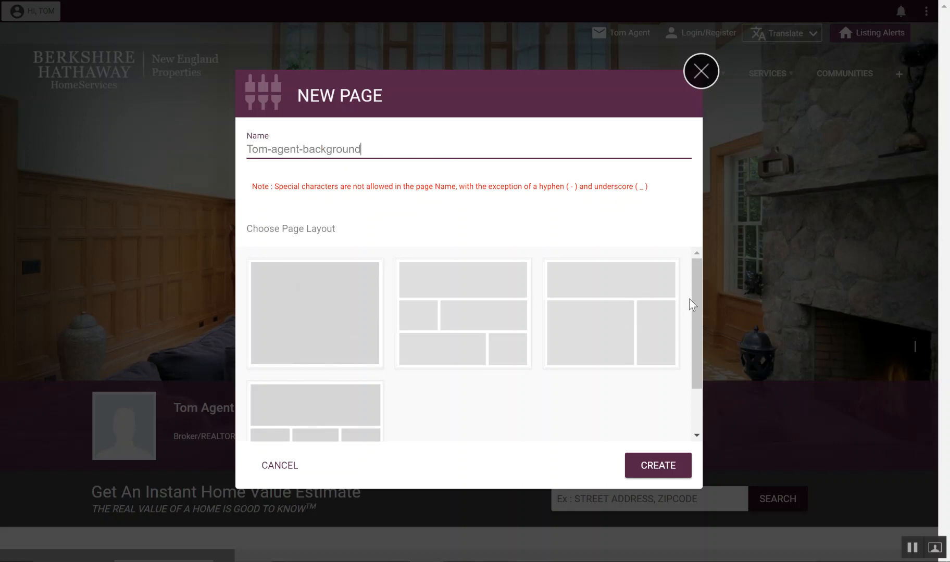
Create the page with the single-block layout and examine its placeholder text
scroll(687, 302, down, 2)
scroll(671, 277, up, 2)
click(324, 305)
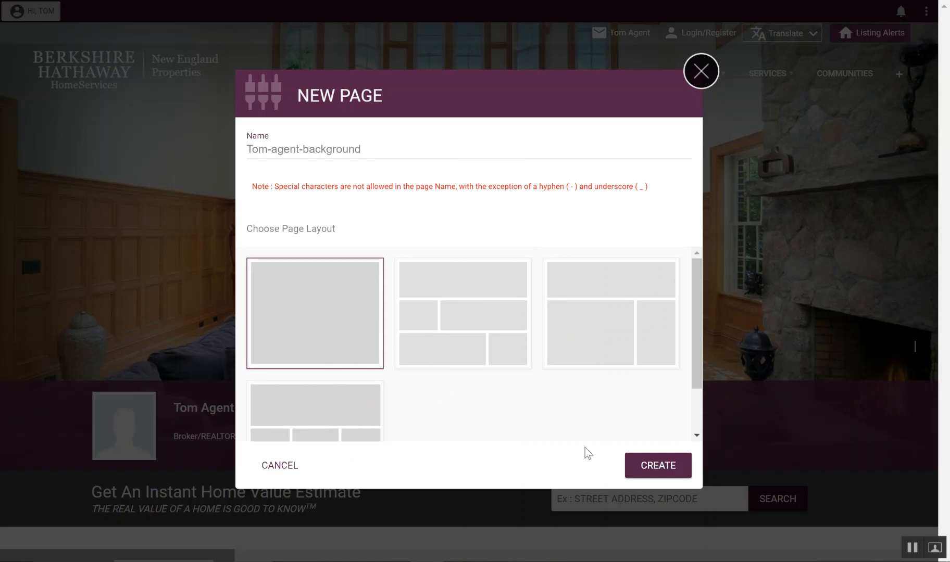
click(657, 465)
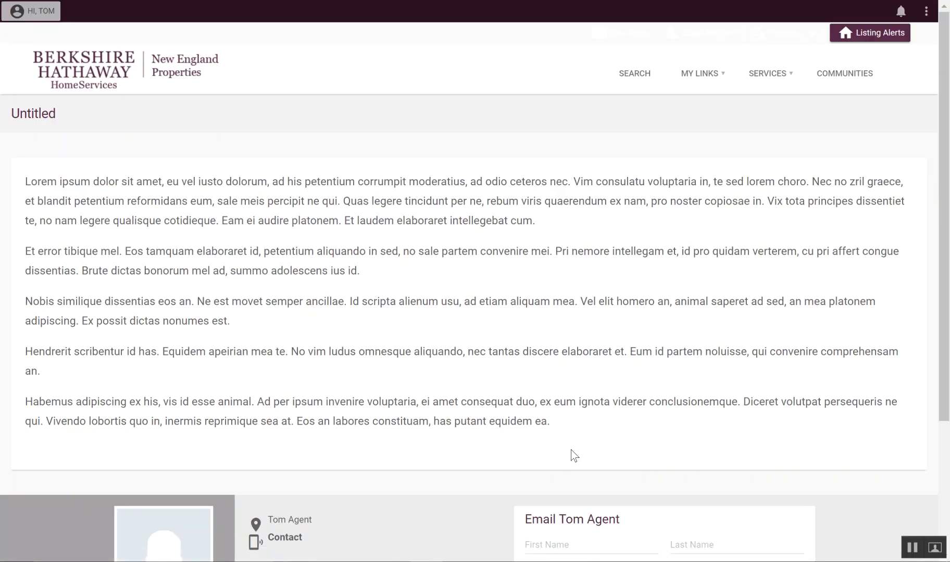
drag(564, 425, 203, 197)
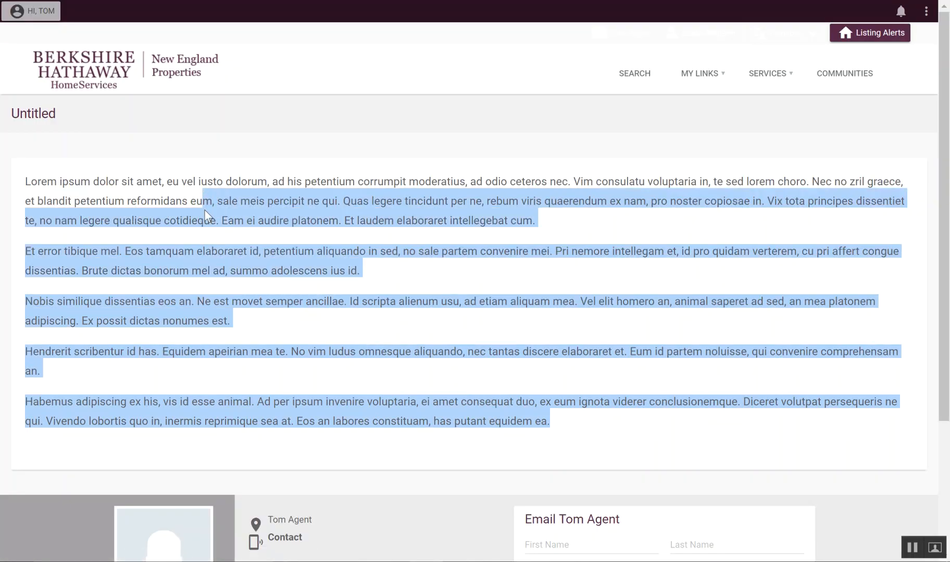
click(204, 198)
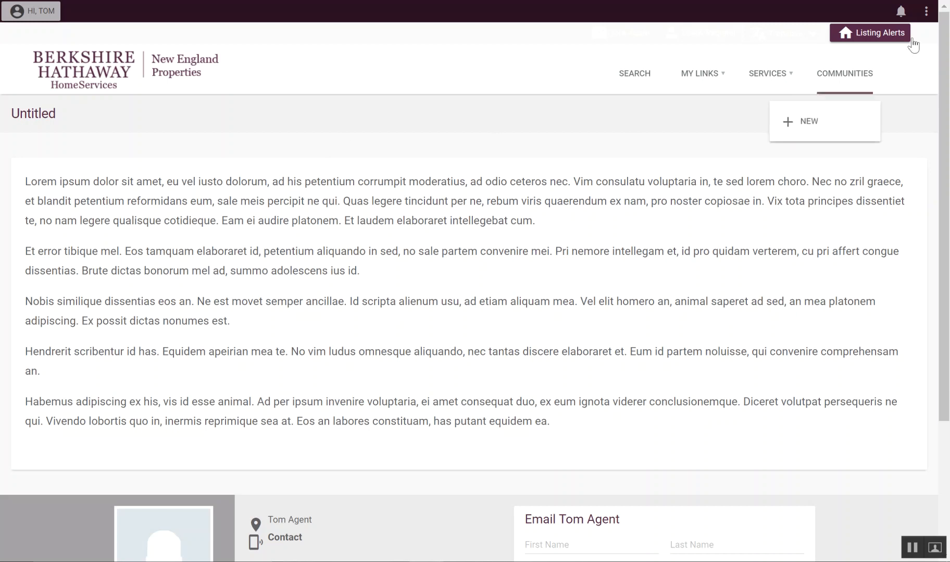
click(926, 11)
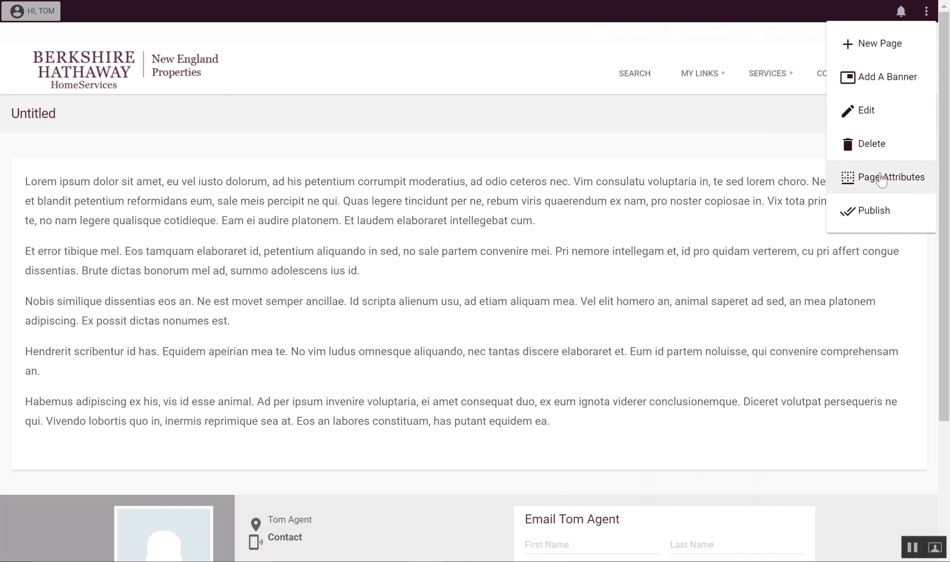
click(874, 79)
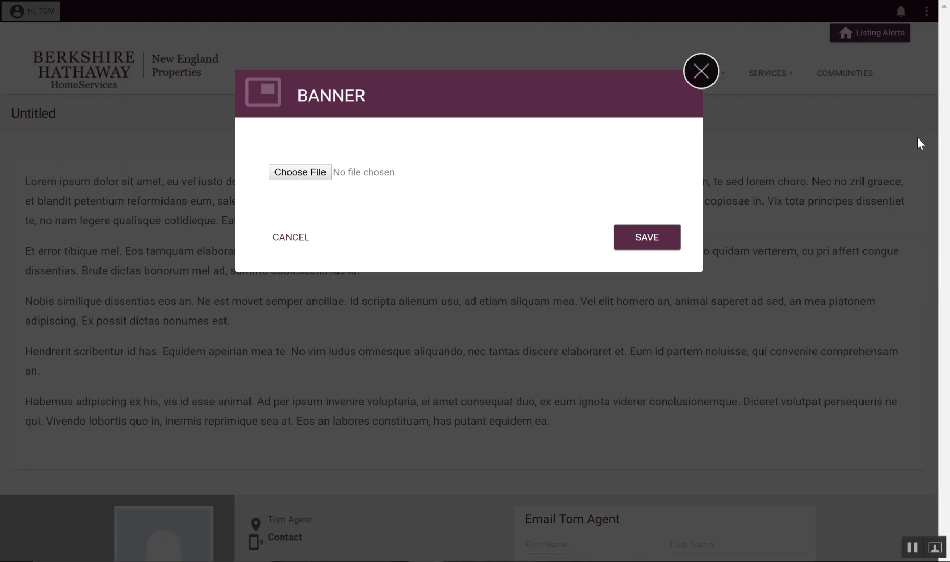
click(304, 180)
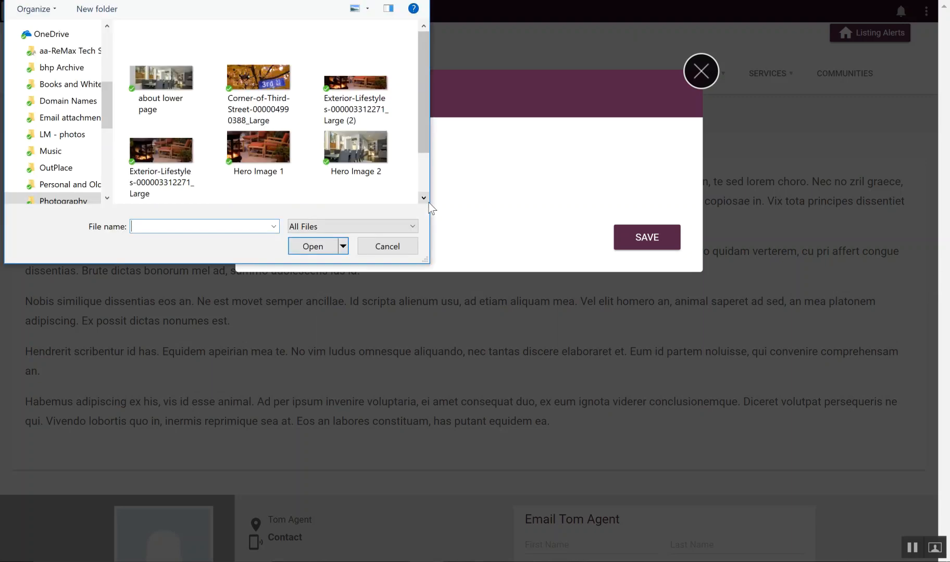
click(372, 91)
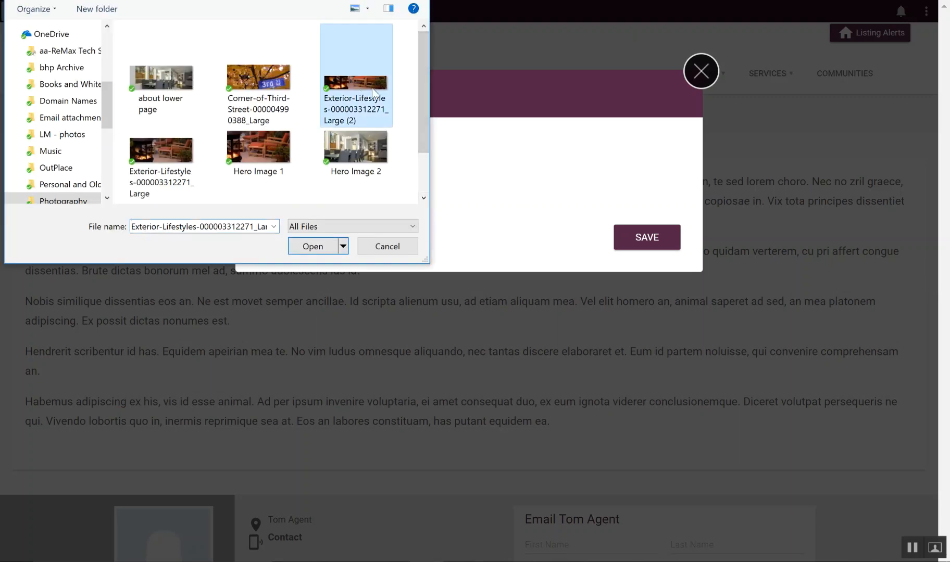
click(313, 247)
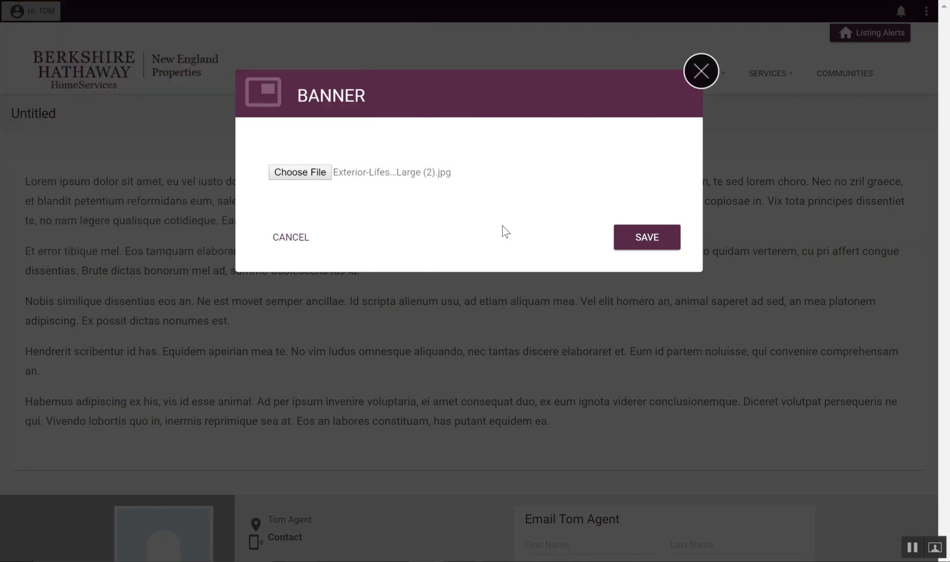
click(657, 237)
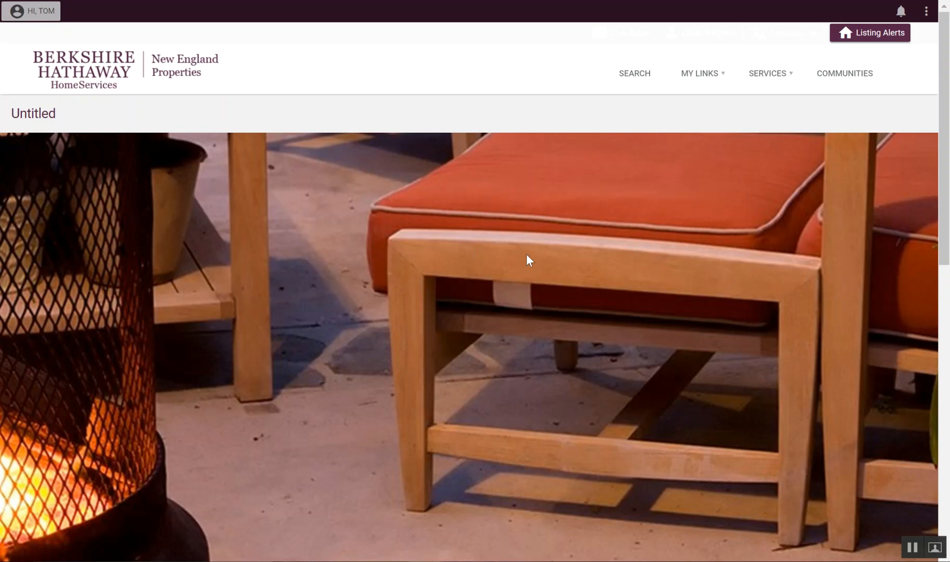
Examine how the banner photo sits between the page heading and the placeholder text block
scroll(568, 277, down, 6)
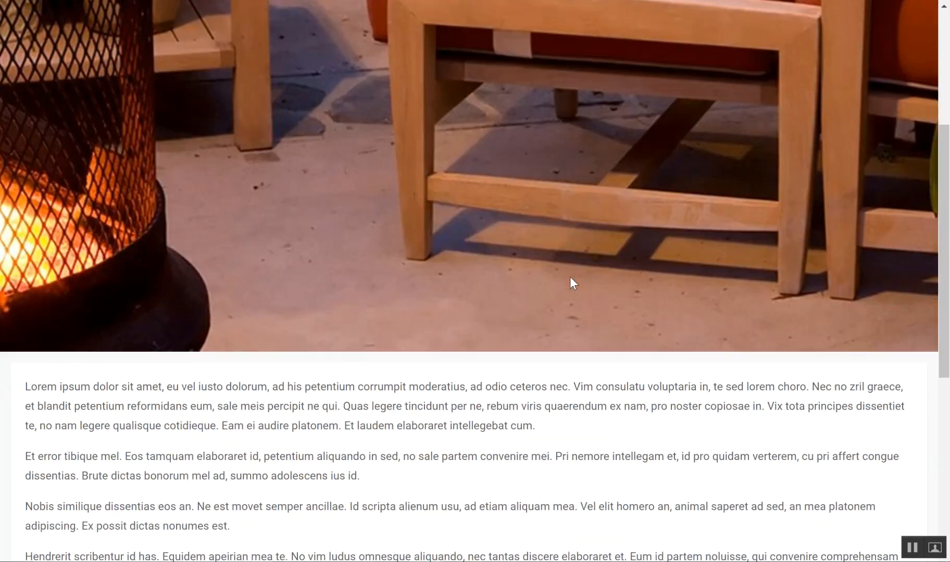
scroll(569, 277, up, 6)
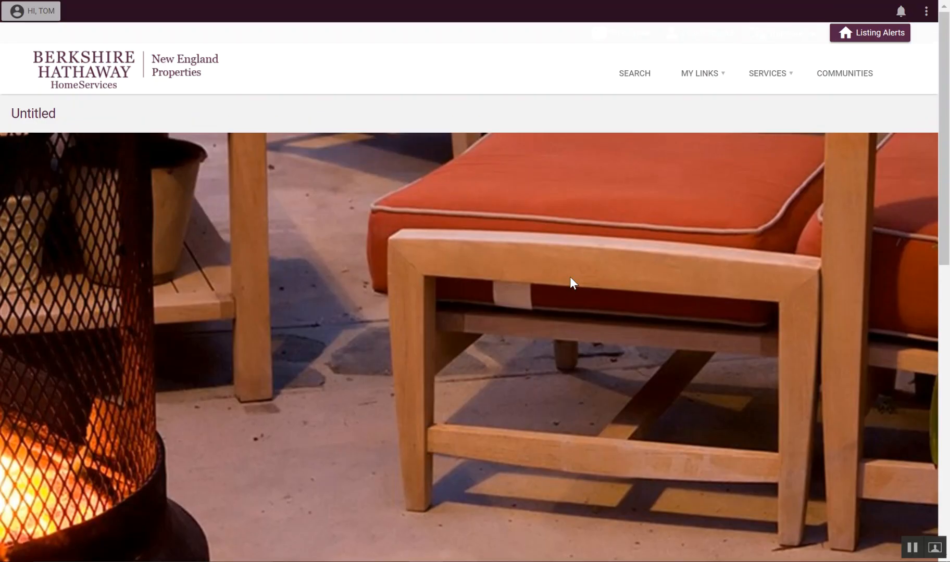
scroll(570, 277, down, 3)
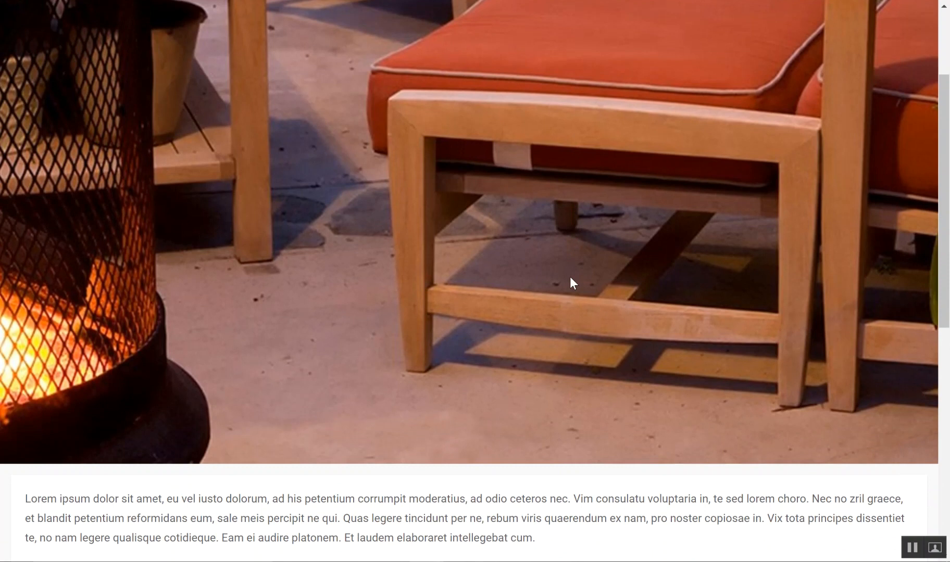
scroll(569, 277, down, 10)
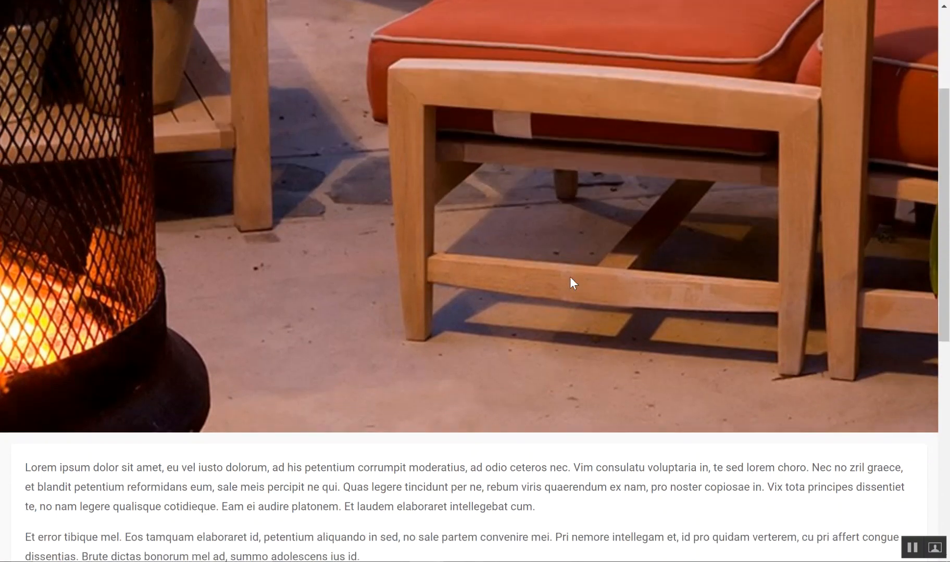
scroll(570, 277, up, 15)
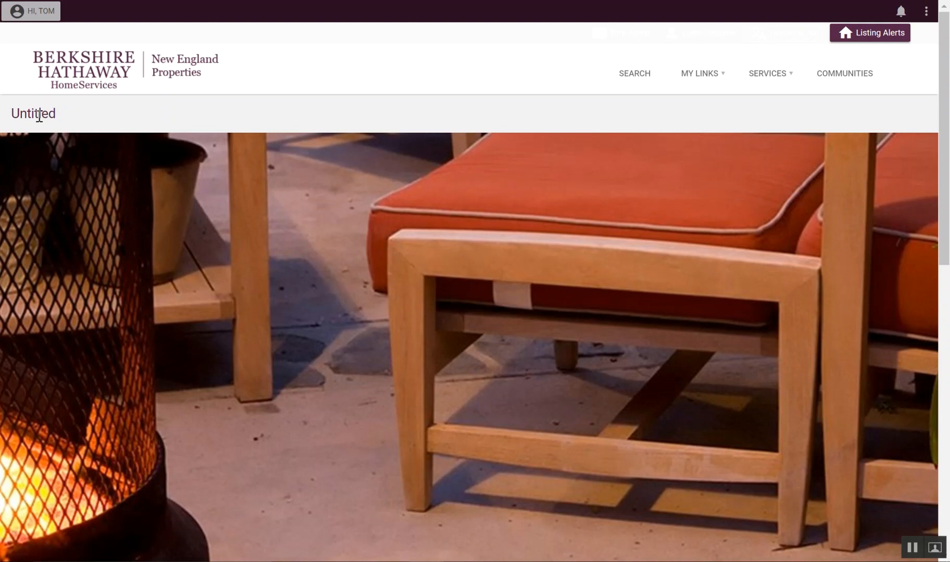
drag(60, 115, 1, 114)
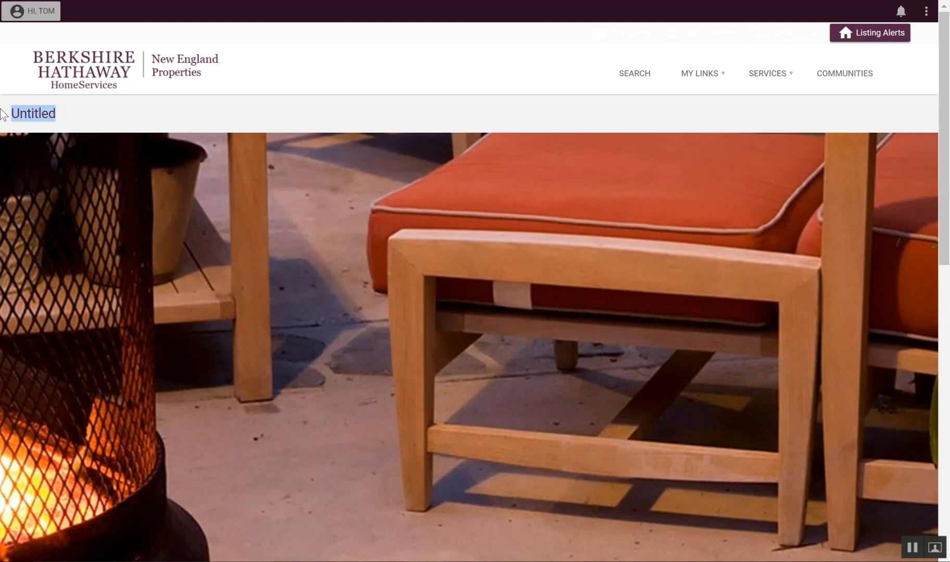
click(57, 114)
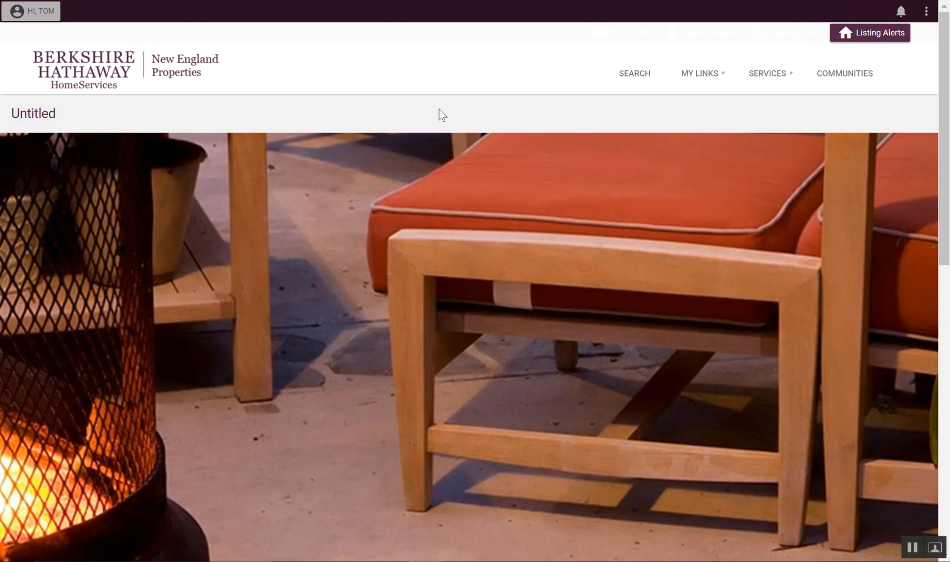
click(926, 12)
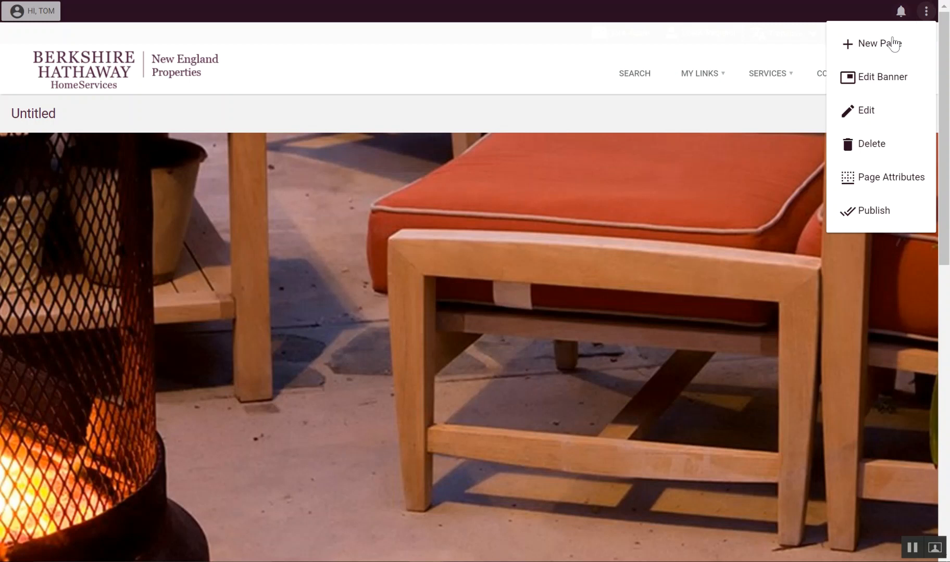
click(867, 177)
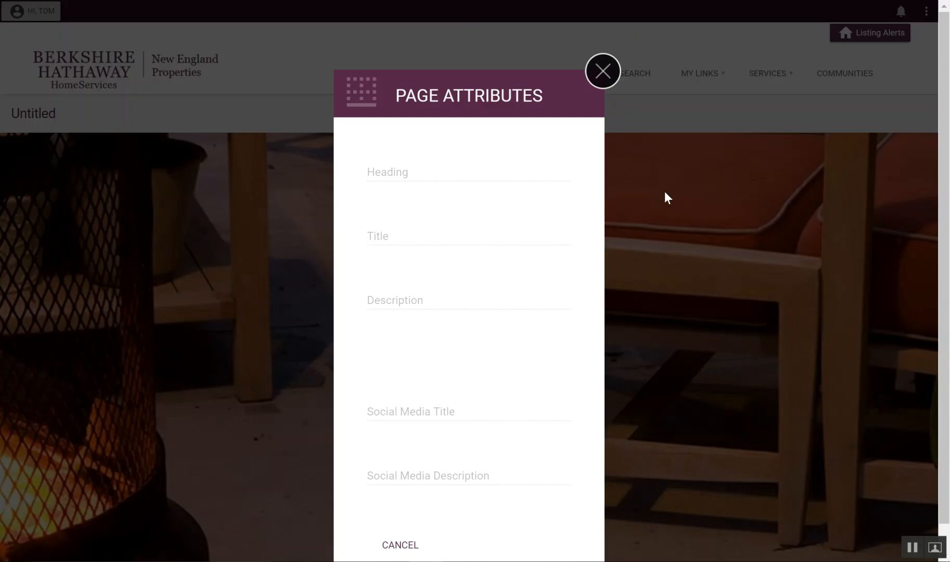
click(602, 73)
Put the page into edit mode and set its Heading attribute to "Outdoor living - toms background"
click(927, 13)
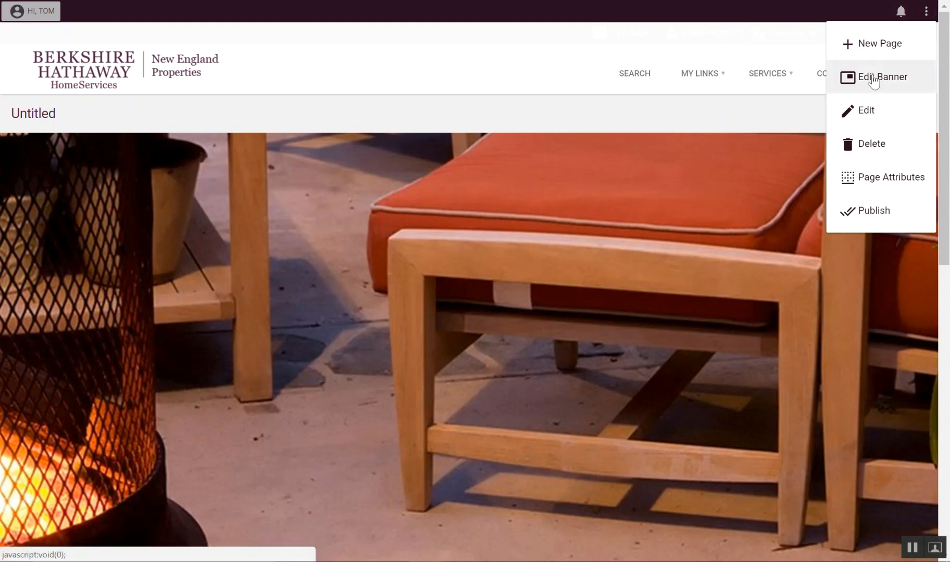
click(881, 110)
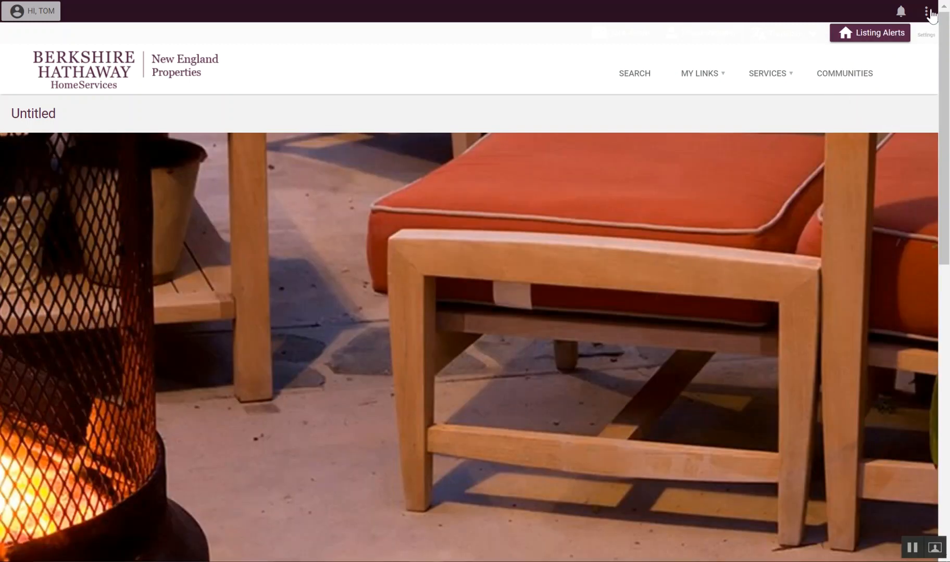
click(927, 11)
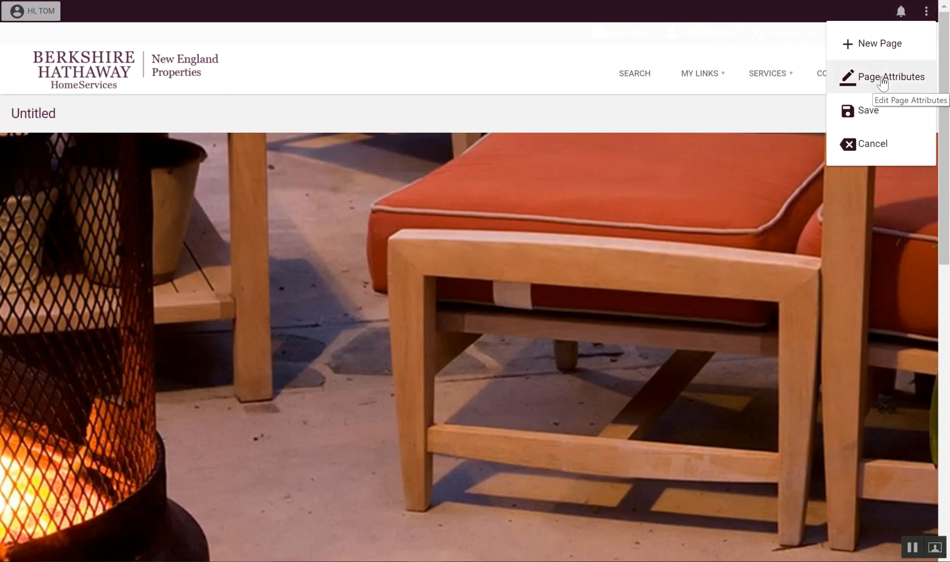
click(881, 78)
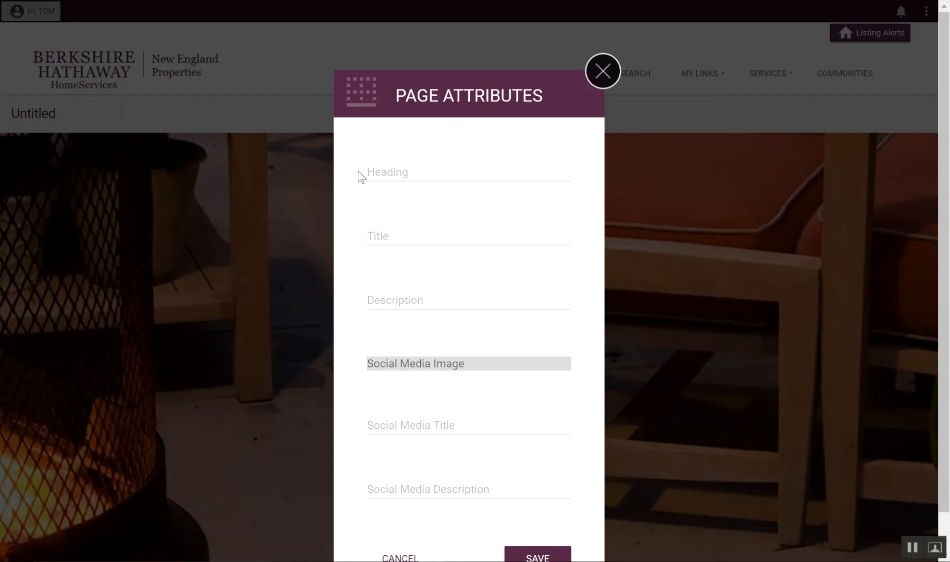
click(423, 177)
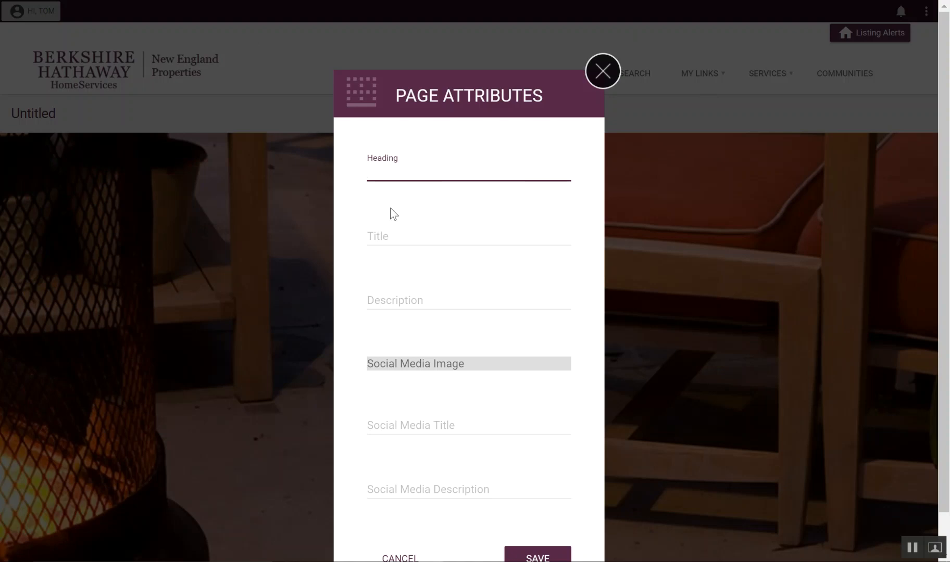
text(Outdoor living - toms )
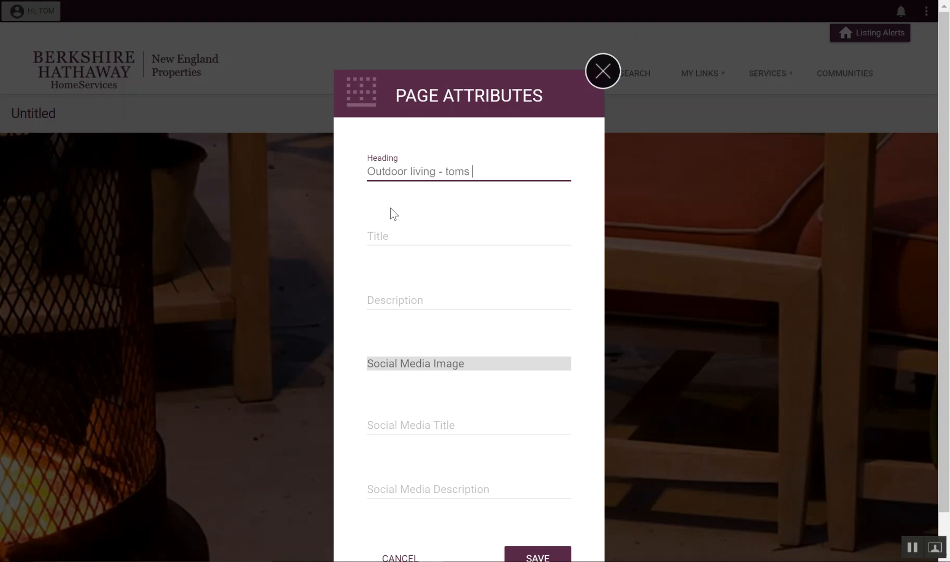
text(background)
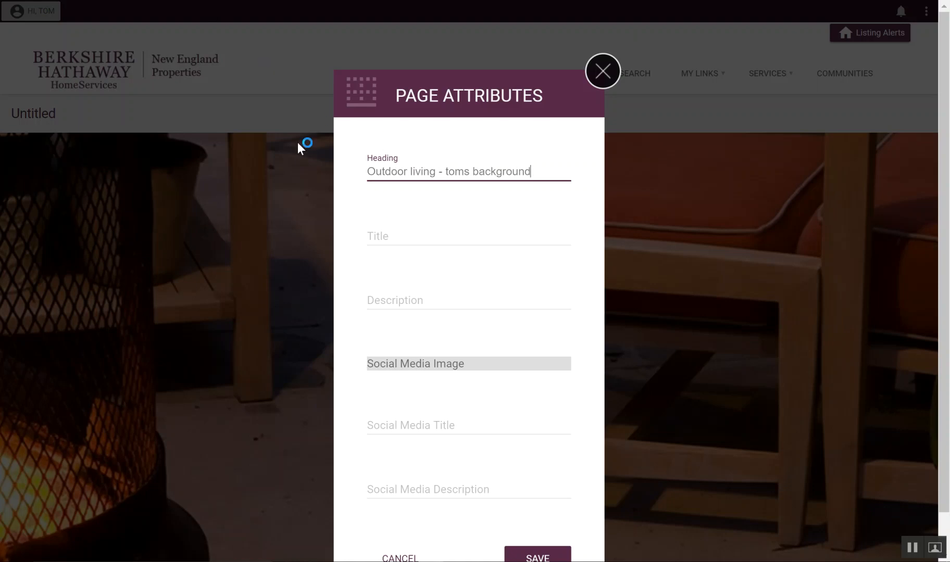
Set the page's Title attribute to "This is my background in real estate and outdoor living" and save the attributes
click(405, 240)
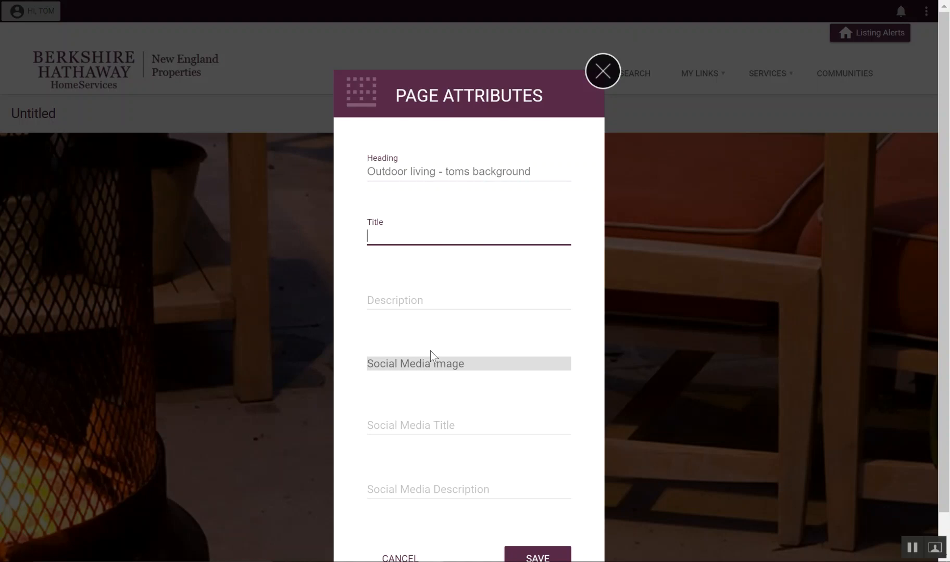
text(This is my background in )
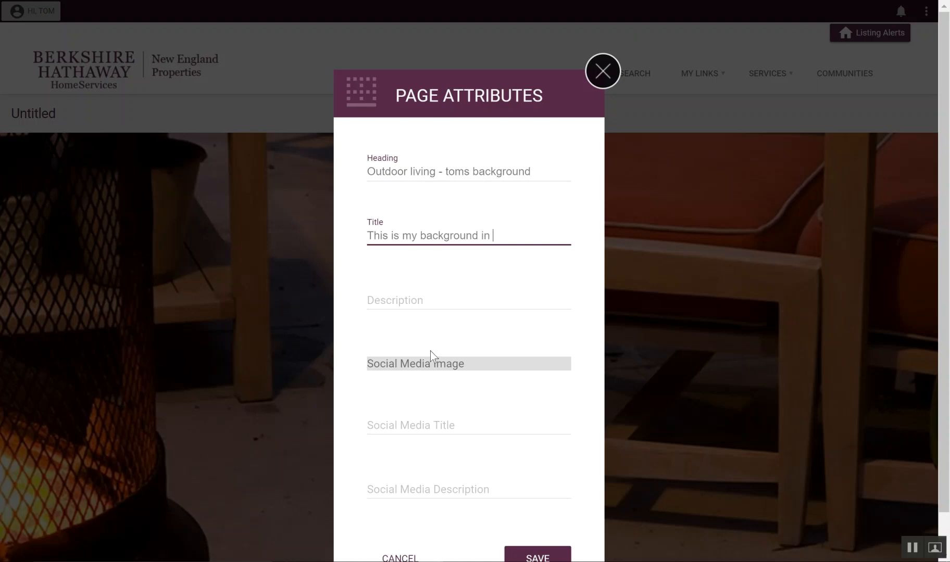
text(real estate and outdo)
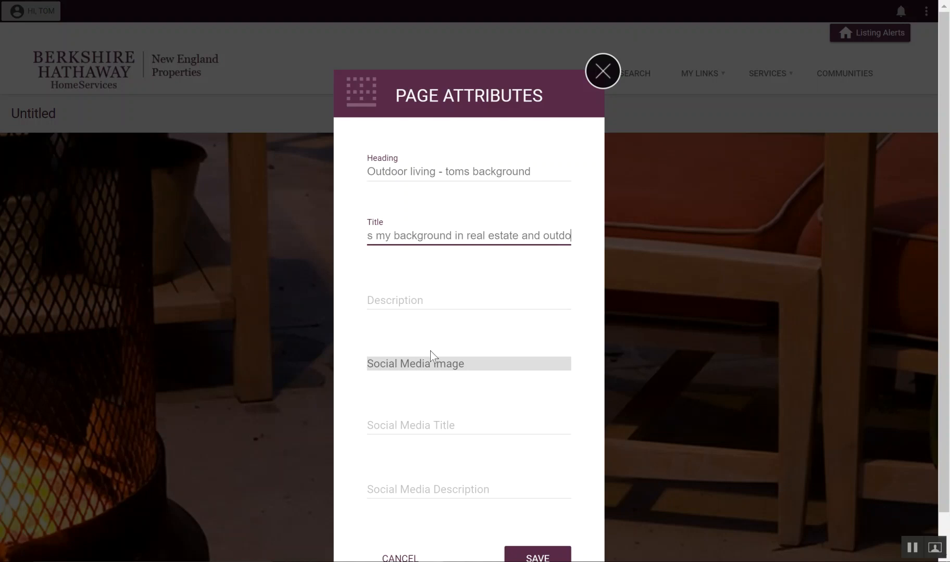
text(or living)
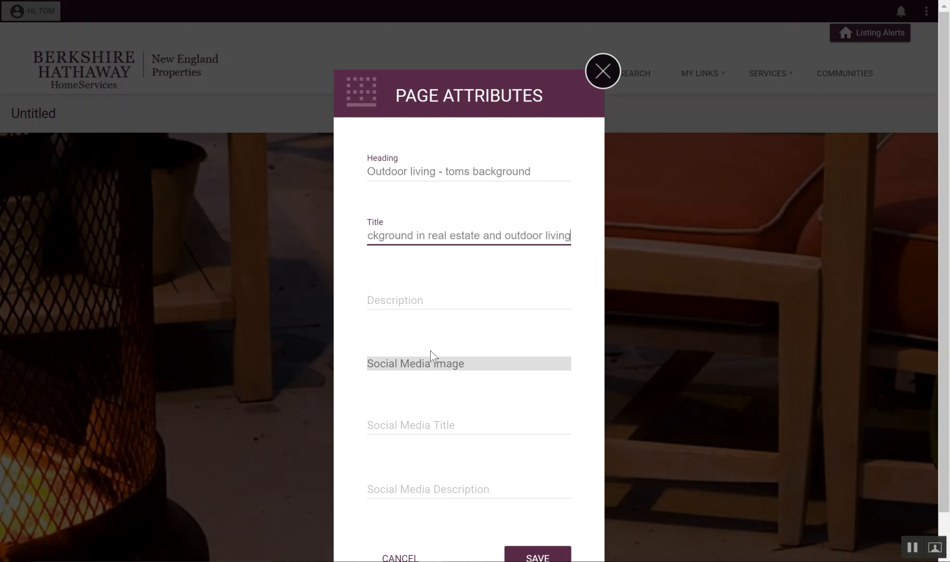
click(471, 309)
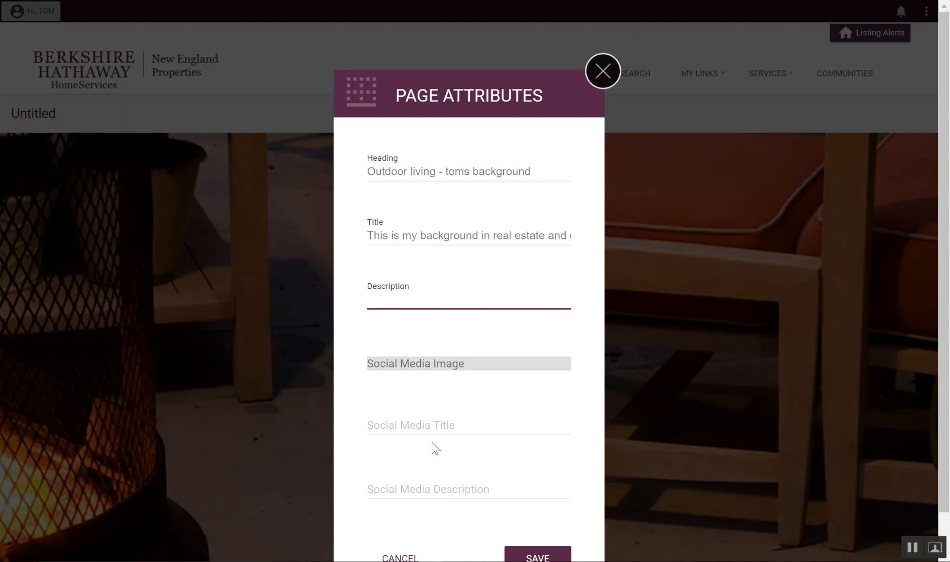
scroll(425, 460, down, 1)
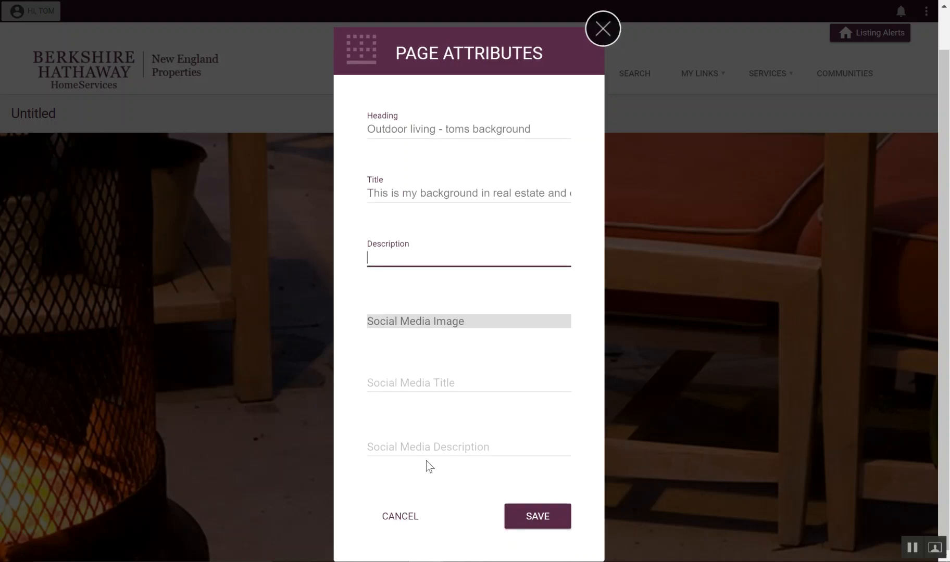
click(508, 515)
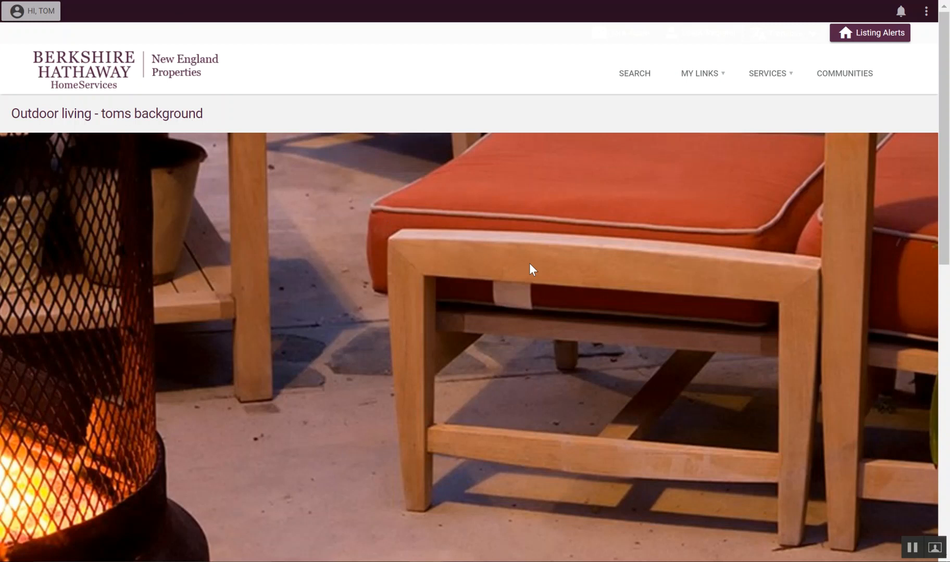
scroll(496, 238, down, 10)
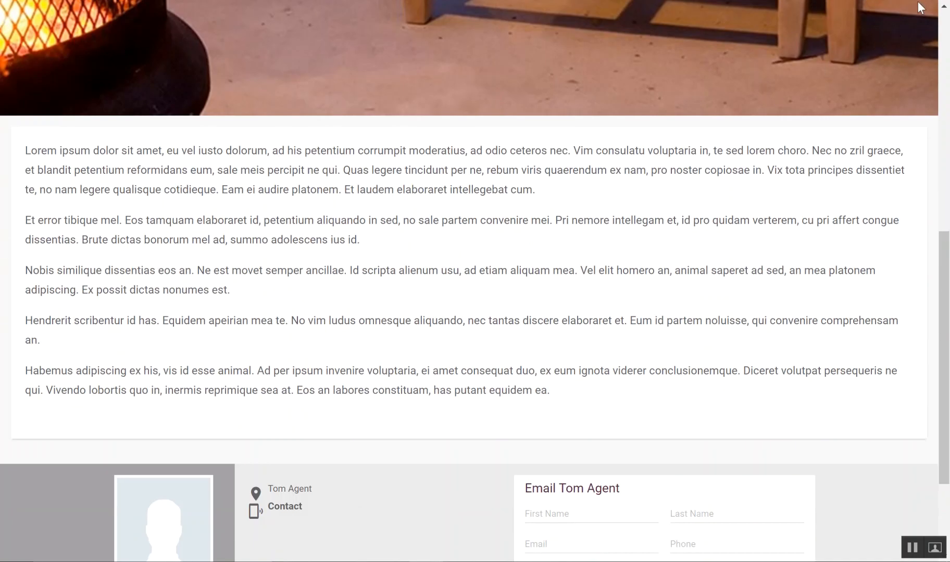
scroll(887, 94, up, 10)
click(927, 12)
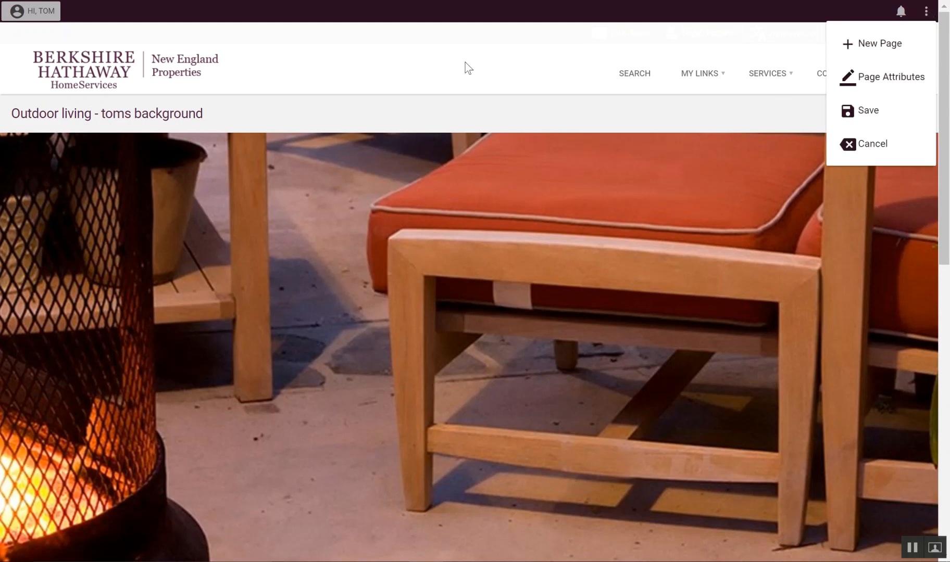
click(438, 67)
Delete all the placeholder paragraphs from the content block below the banner
scroll(405, 226, down, 10)
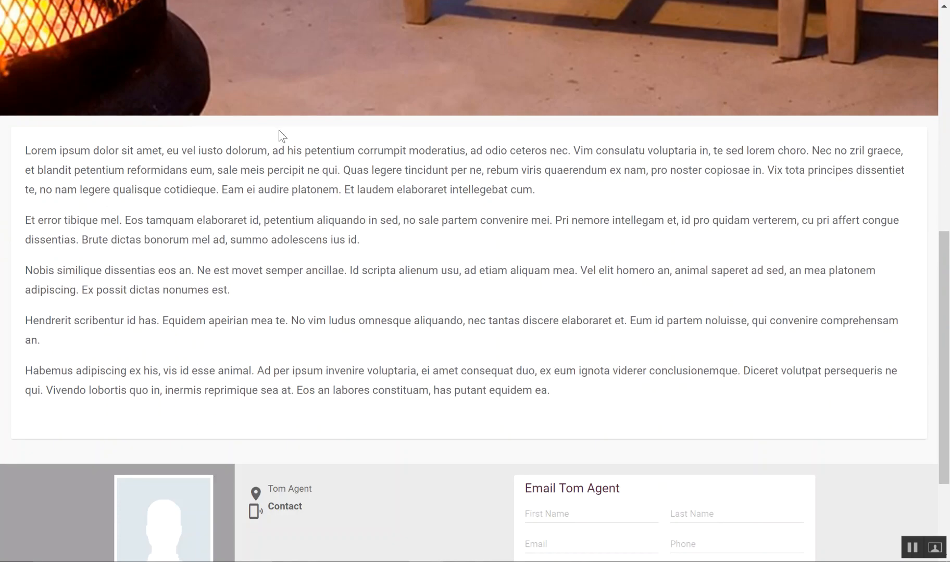
click(390, 247)
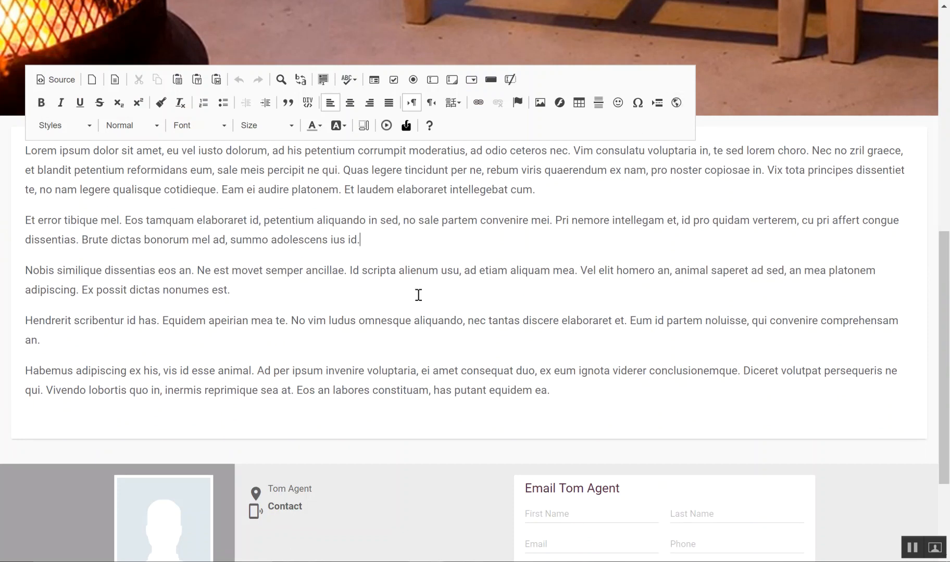
drag(554, 390, 21, 148)
key(BackSpace)
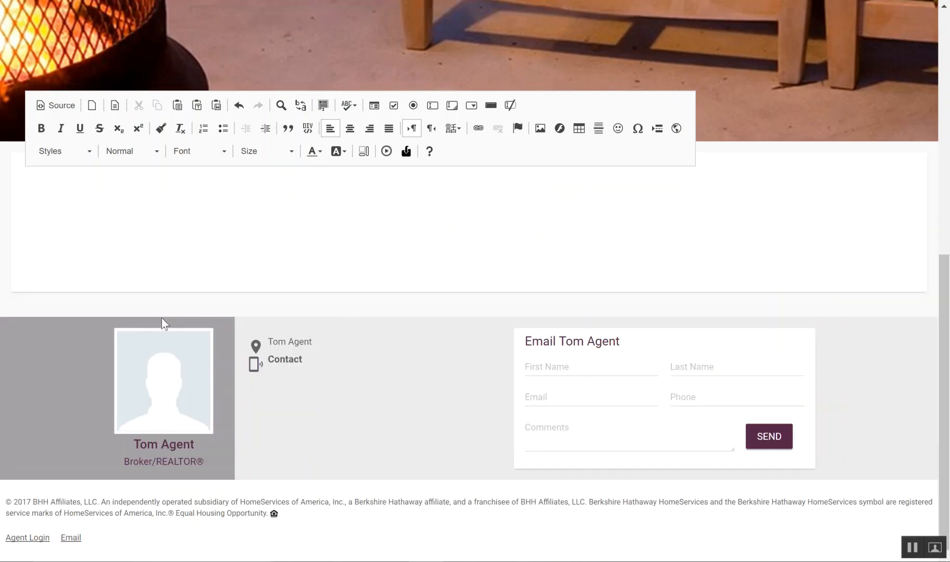
Write the opening line "This is Tom's background -" in the emptied content block below the banner
click(63, 104)
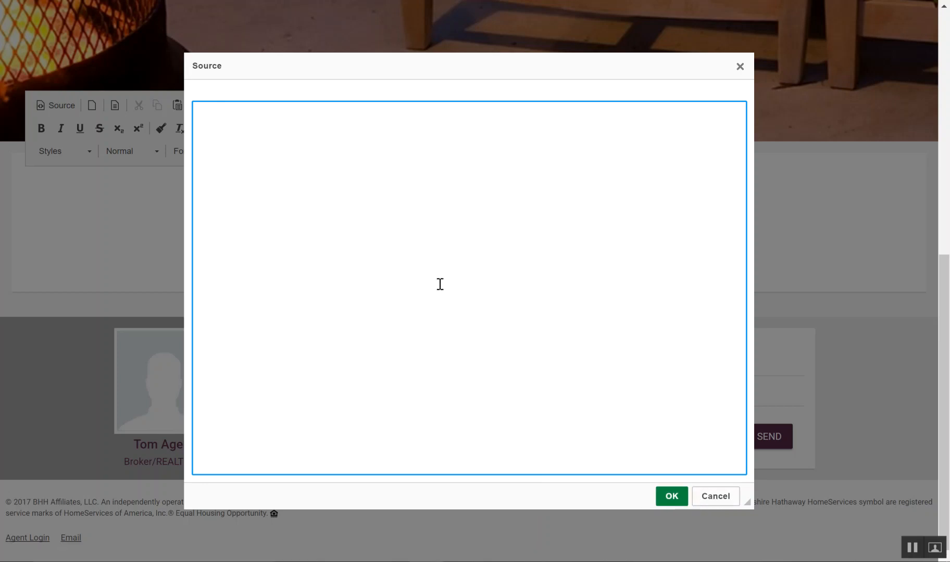
click(717, 496)
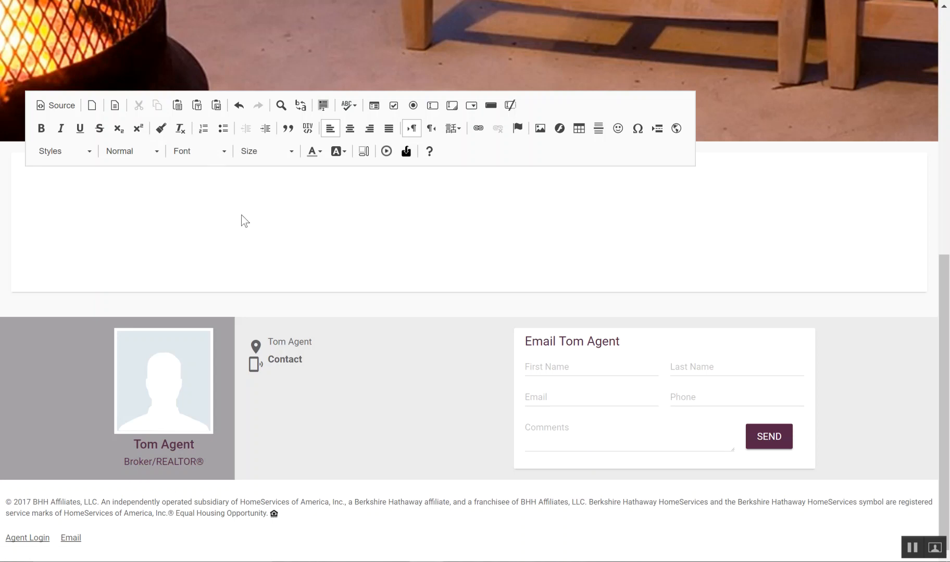
text(This is Tom's background)
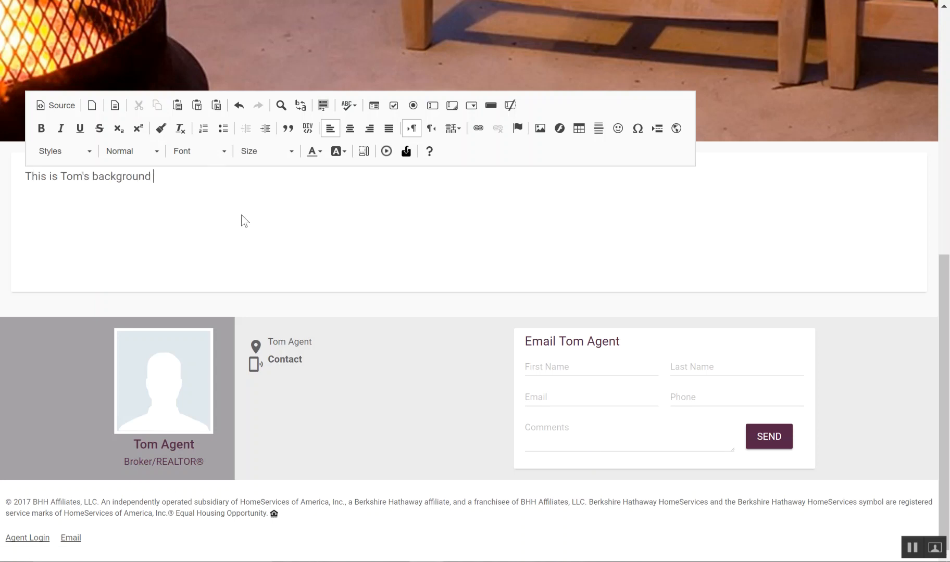
text( -)
key(Return)
Add a bulleted list with the items "First point" and "Second point" below the opening line, then end the list
click(223, 128)
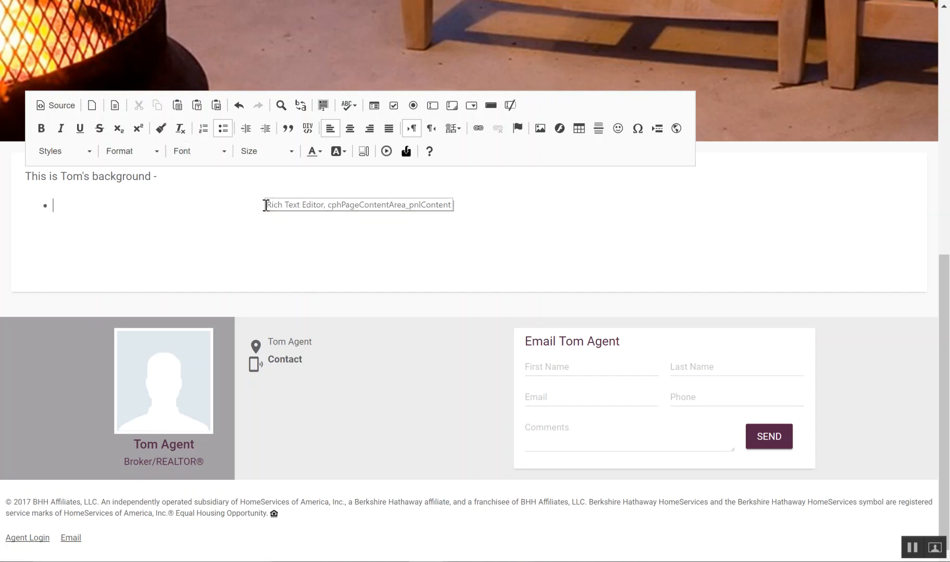
text(First point)
key(Return)
text(Sec)
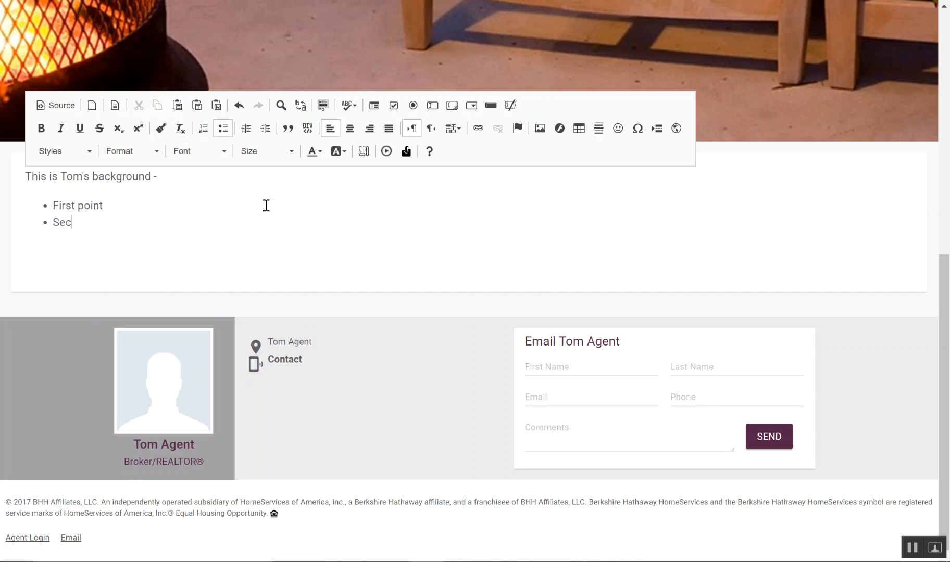
text(ond point)
key(Return)
key(Return)
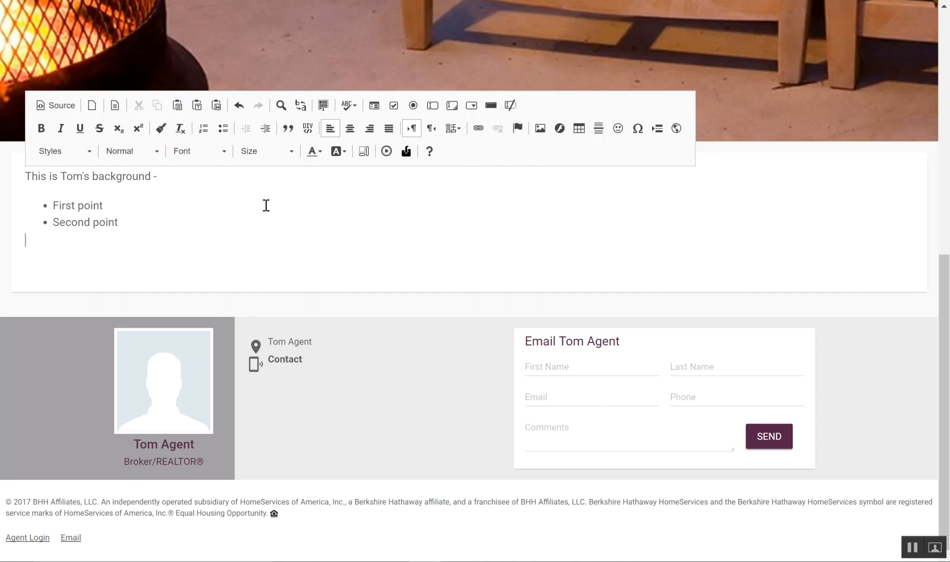
Add the closing line "Thank you for listening." below the list and check the HTML source of the content block
key(Return)
text(Thank you for listin)
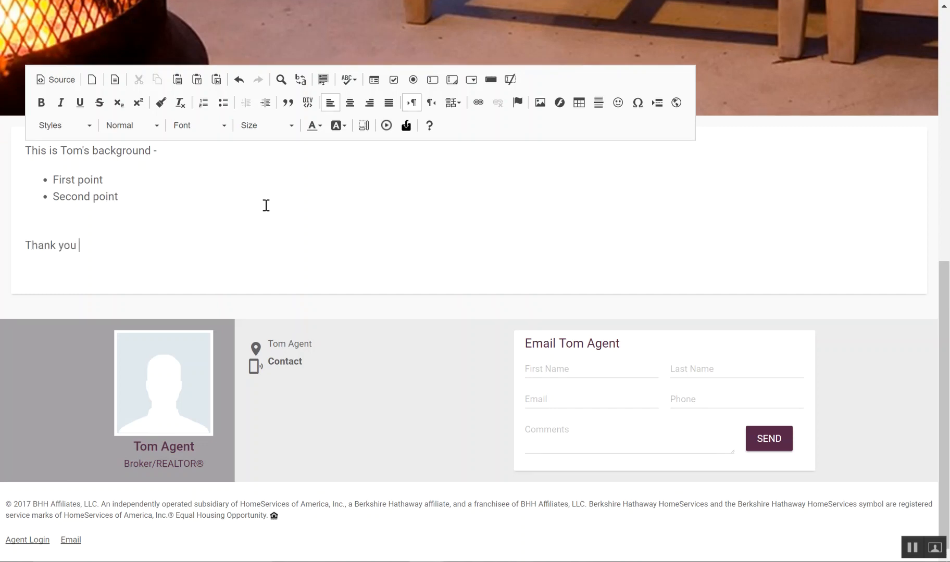
key(BackSpace)
key(BackSpace)
text(ening.)
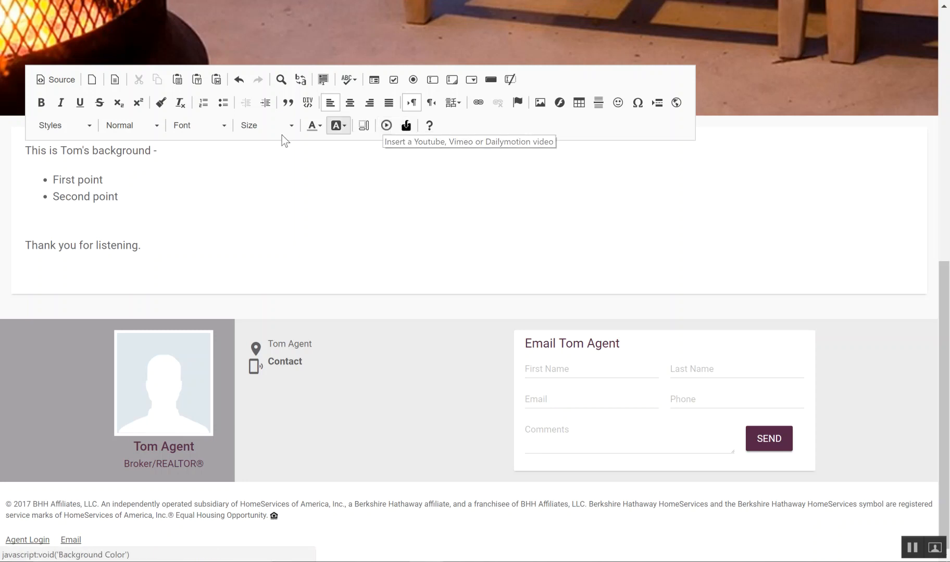
click(66, 81)
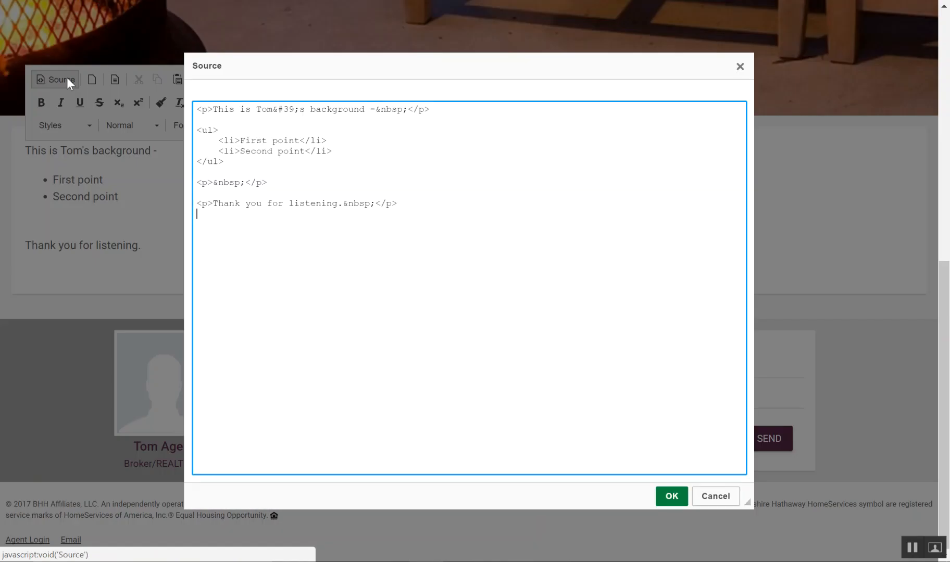
click(720, 497)
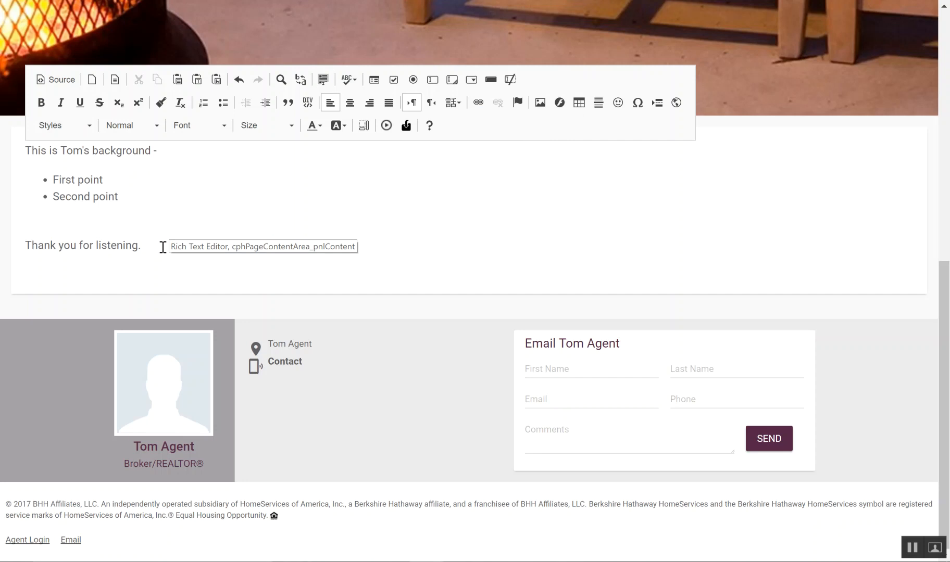
Save the edited background page and publish it
scroll(856, 151, up, 10)
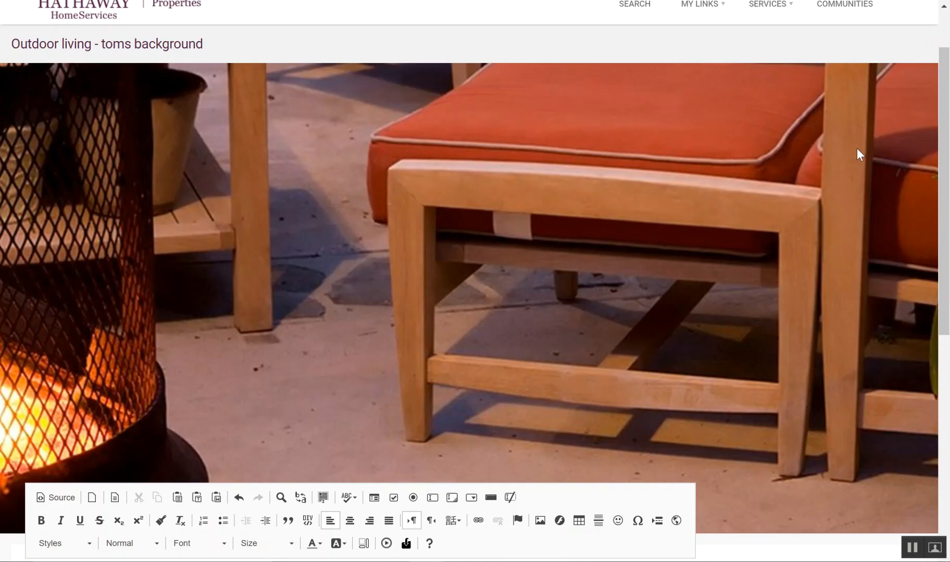
click(927, 13)
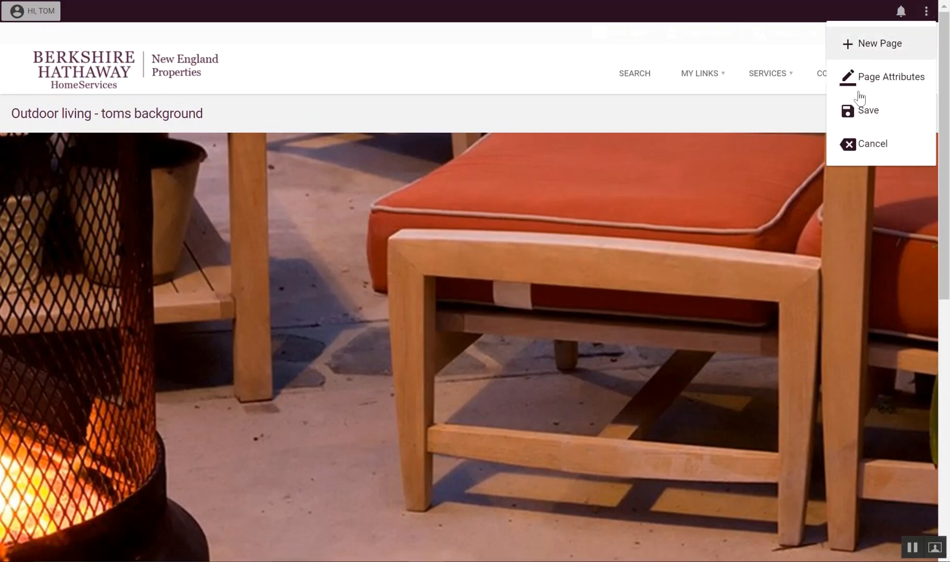
click(864, 111)
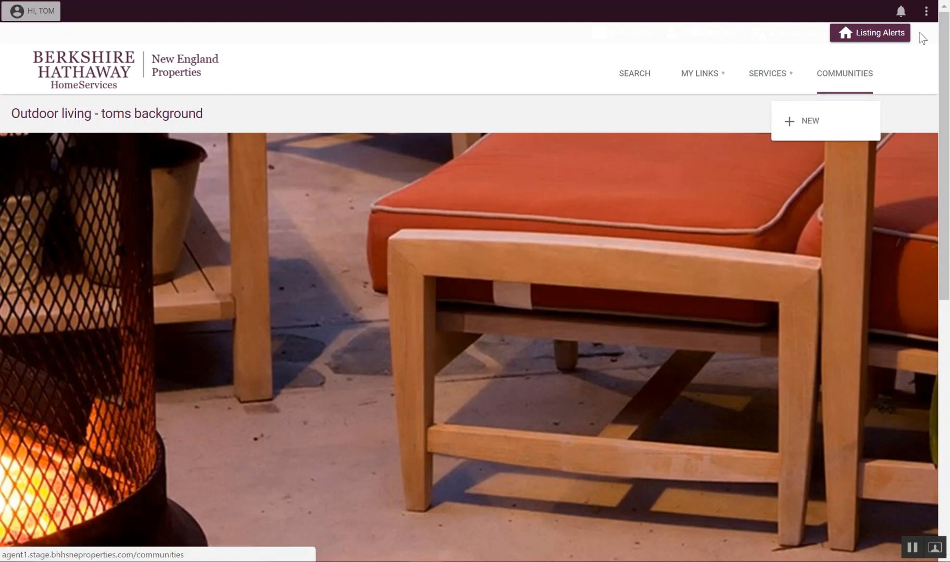
click(927, 13)
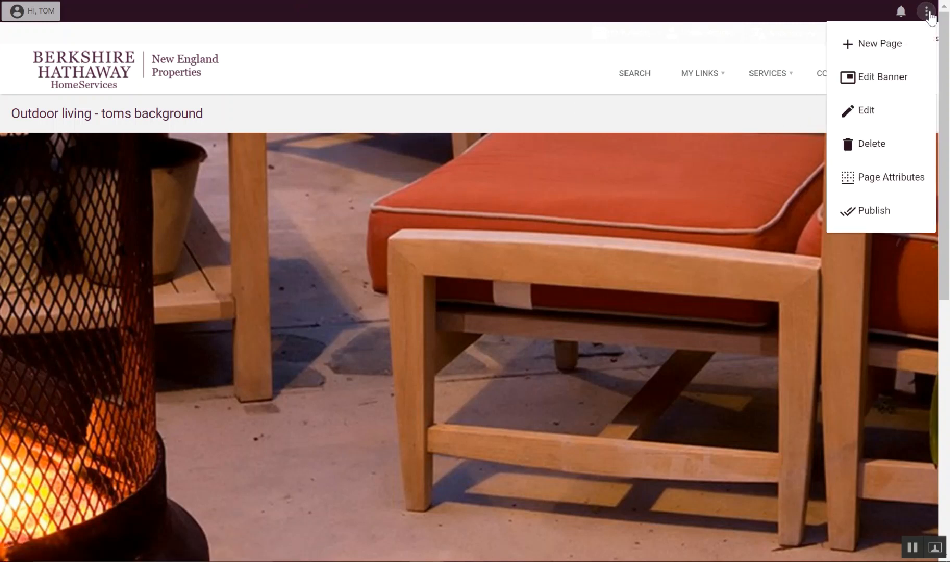
click(863, 214)
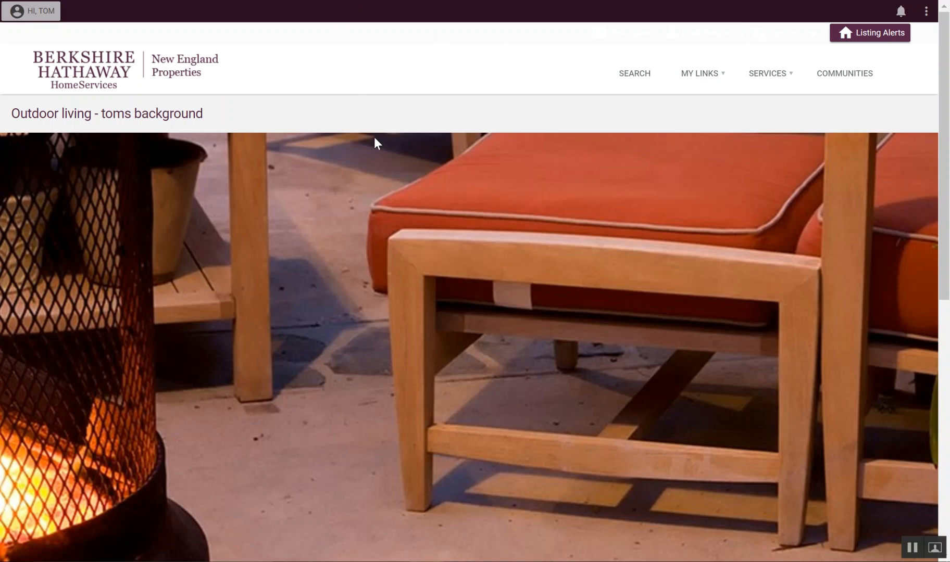
Examine the navigation items on the published page and the home page, including the Sell and Buy entries under Services
mouse_move(881, 84)
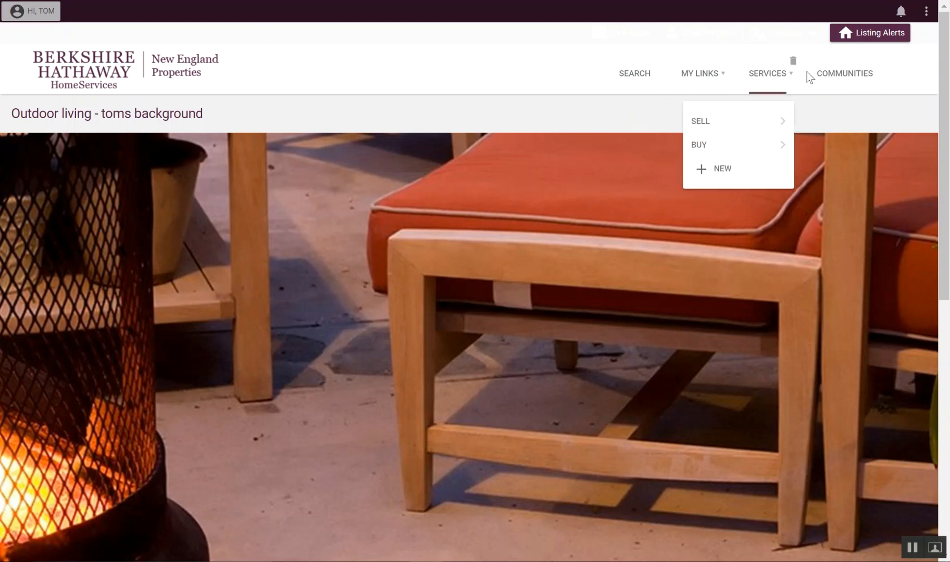
mouse_move(811, 78)
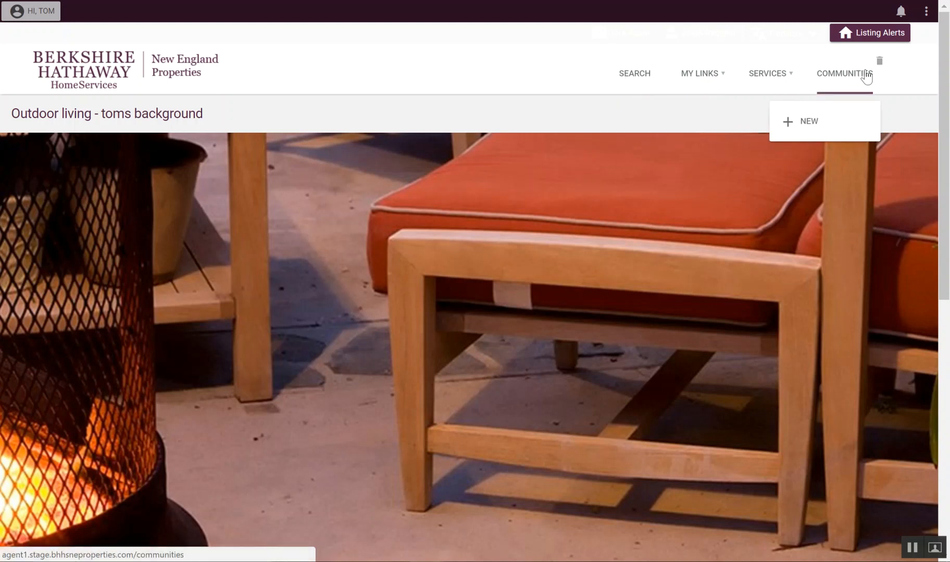
click(152, 70)
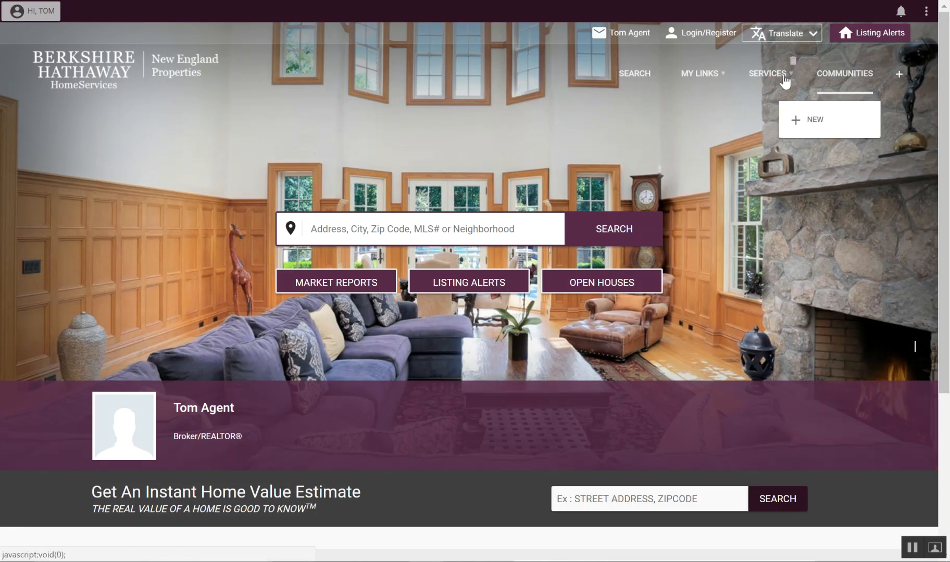
mouse_move(634, 78)
mouse_move(789, 65)
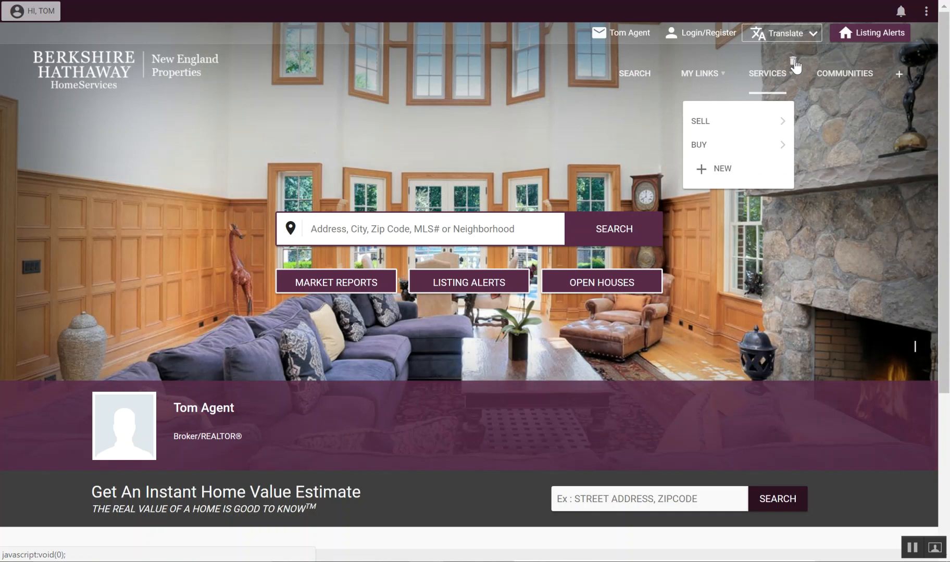
mouse_move(724, 124)
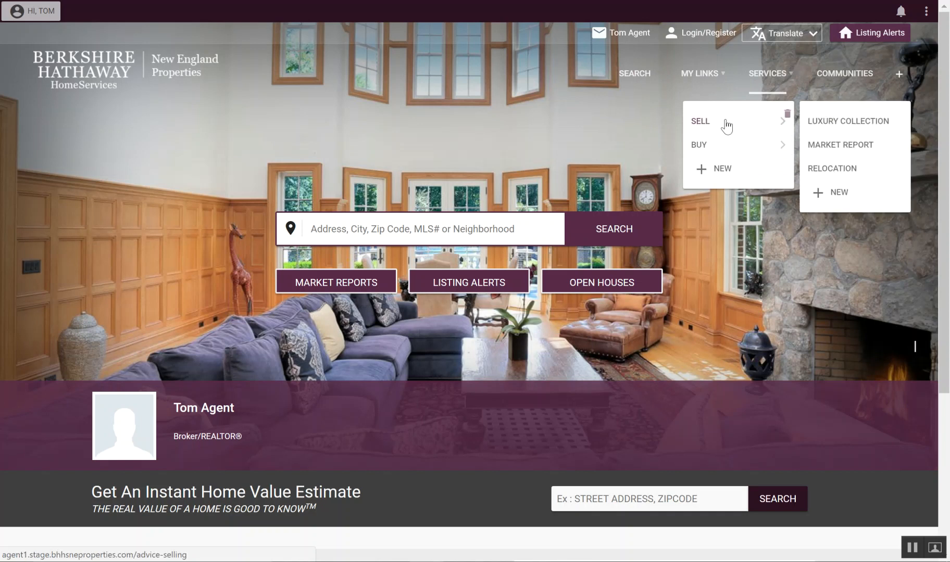
mouse_move(717, 147)
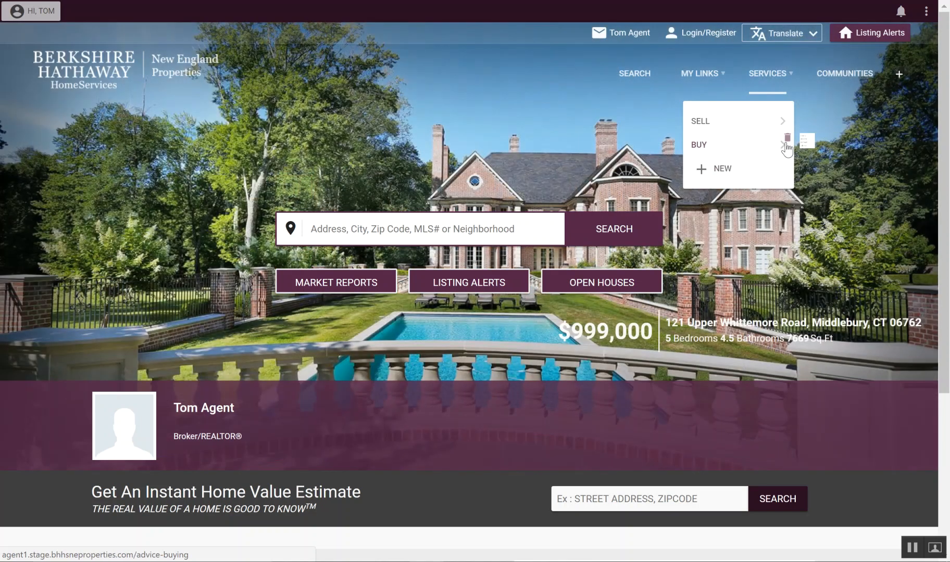
mouse_move(781, 121)
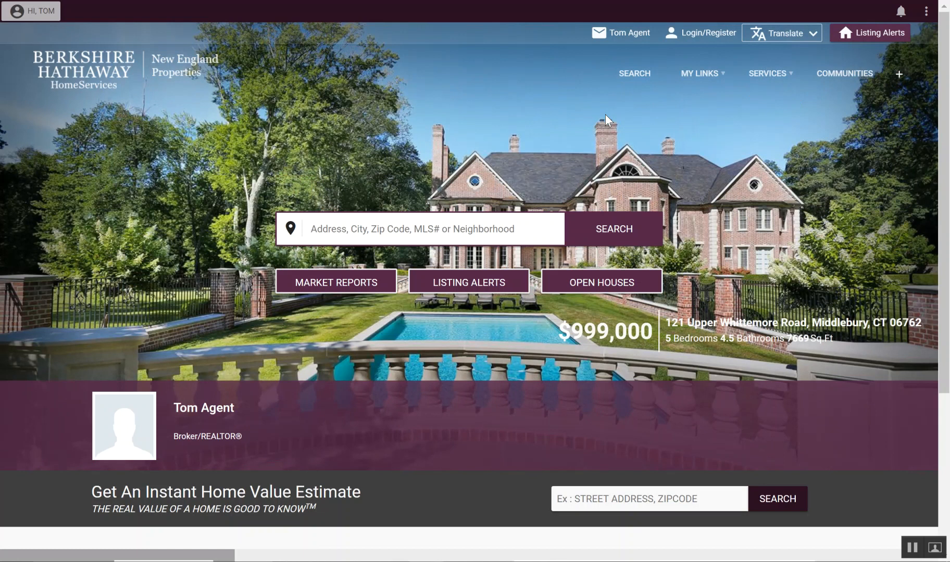
mouse_move(845, 74)
click(899, 75)
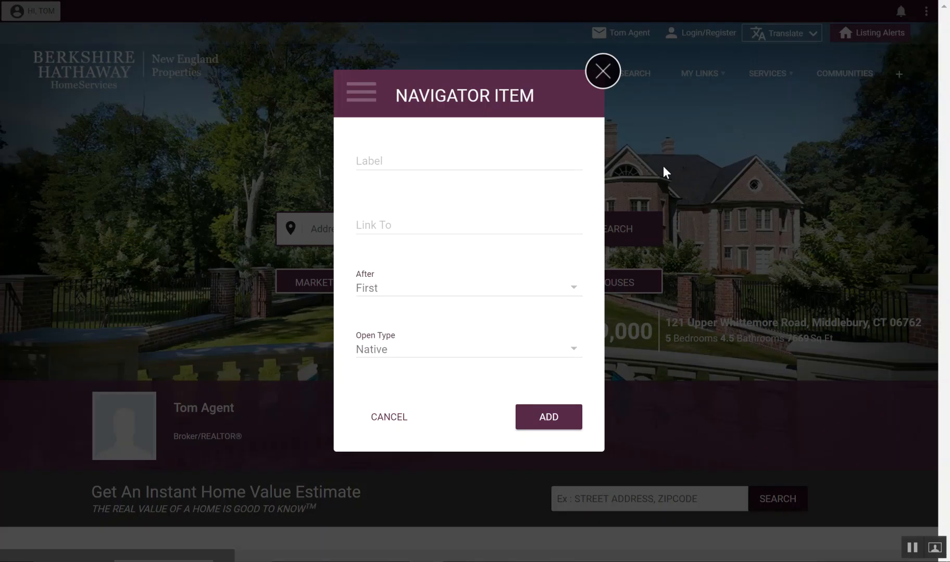
click(383, 153)
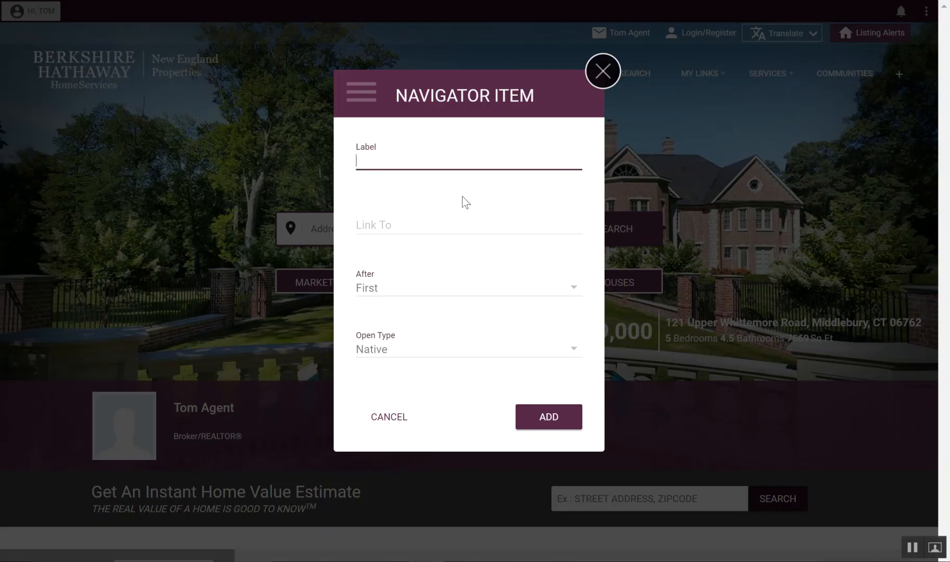
text(Toms Background)
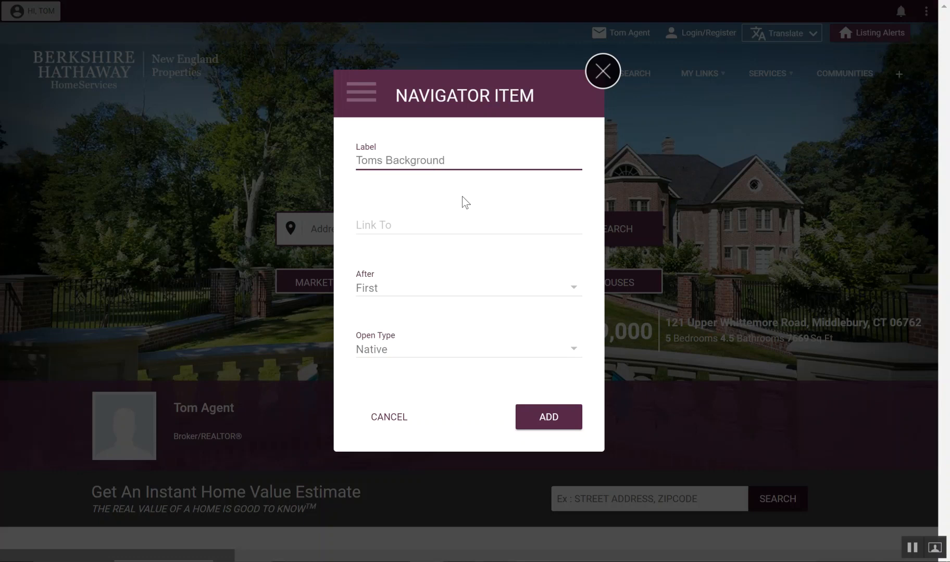
click(405, 227)
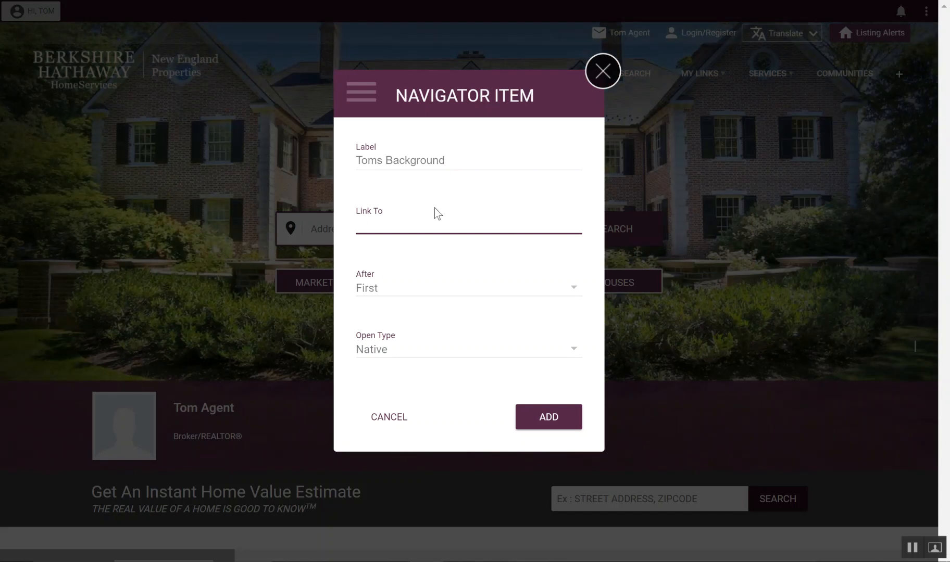
click(602, 71)
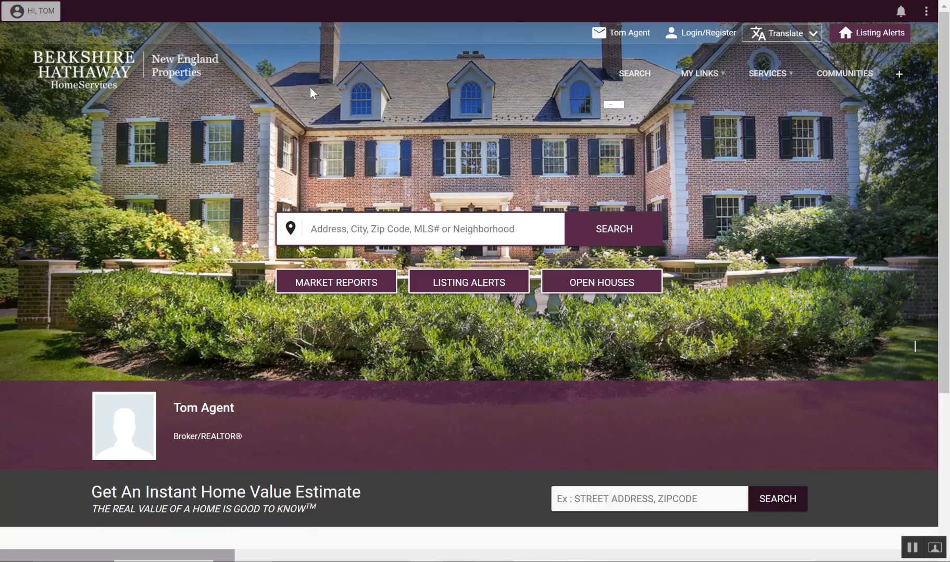
Open the tom-agent-background page from the published webpages list and copy its web address
click(901, 12)
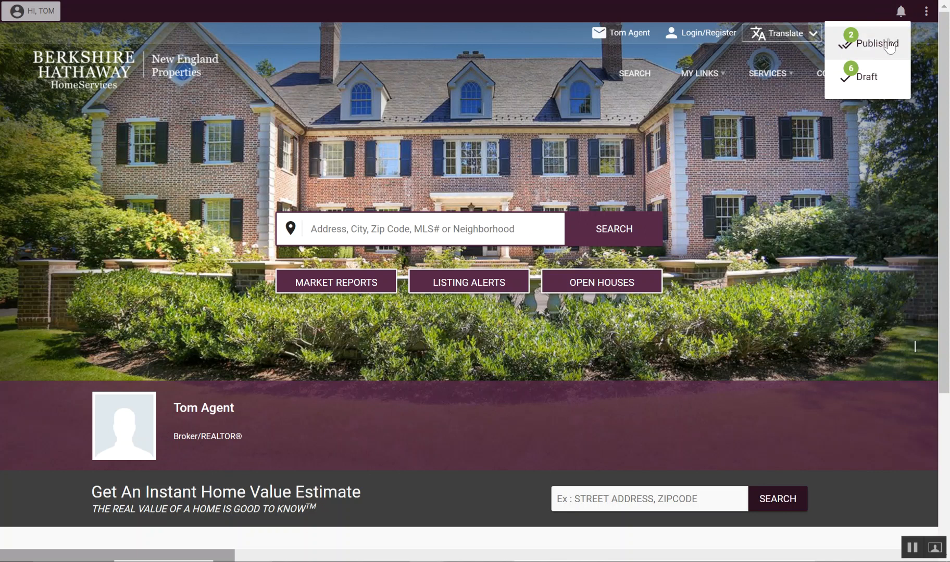
click(900, 11)
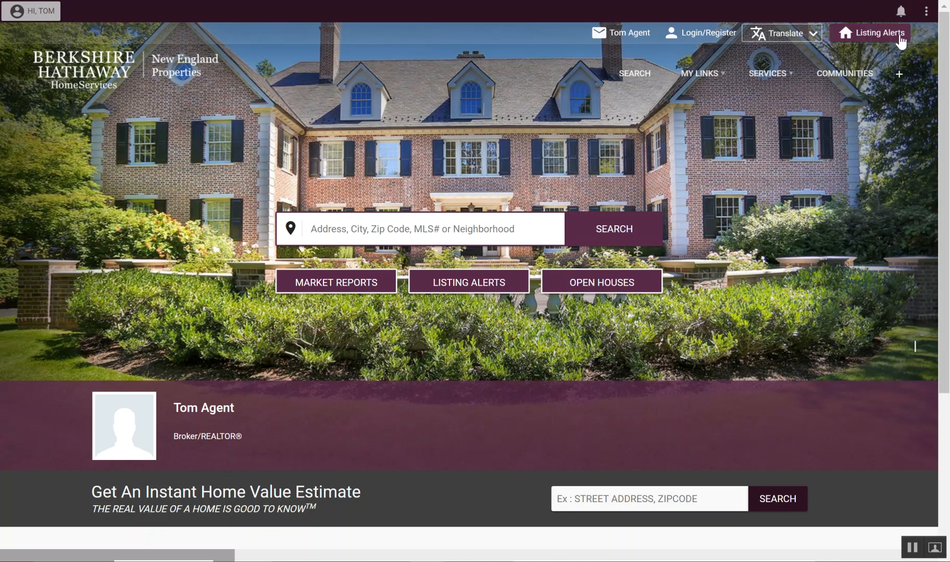
click(901, 11)
click(865, 46)
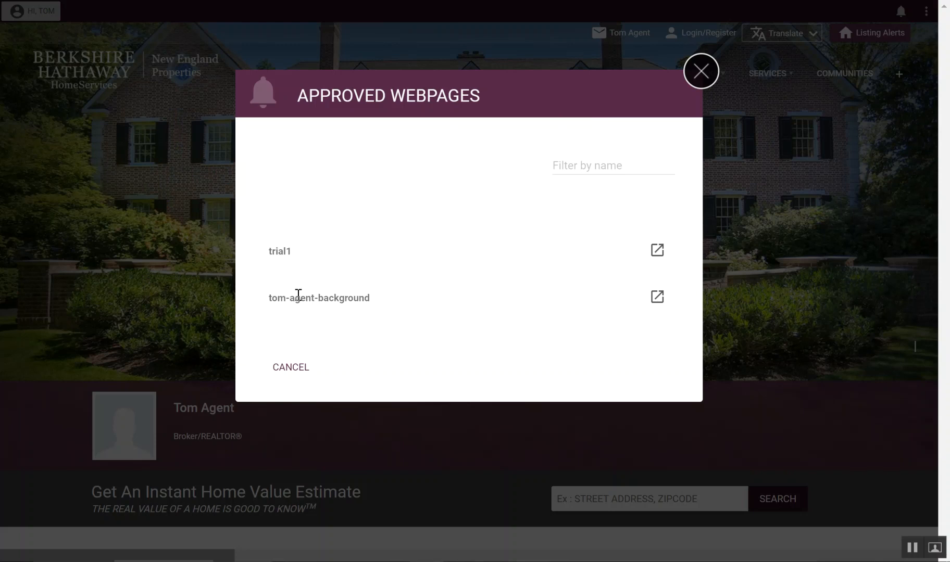
click(656, 298)
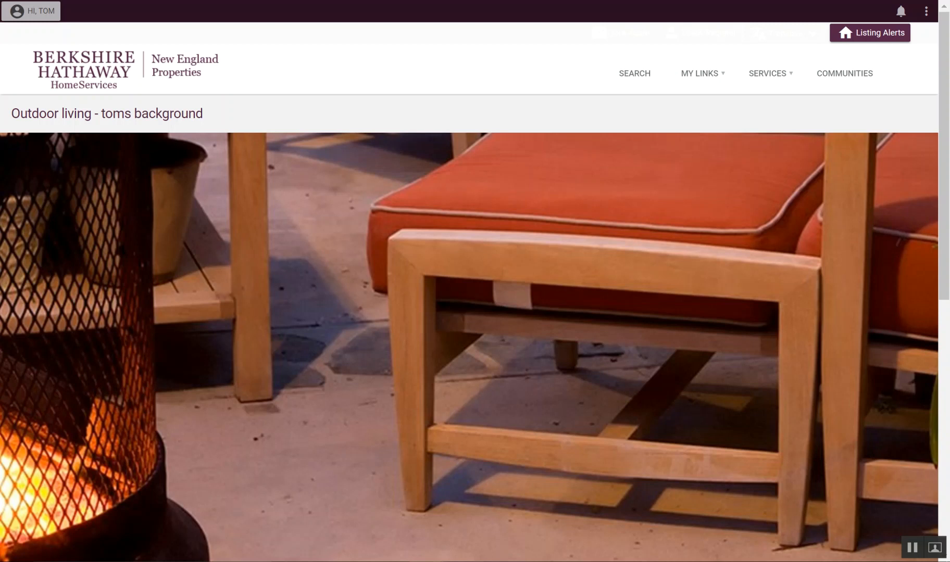
right_click(214, 0)
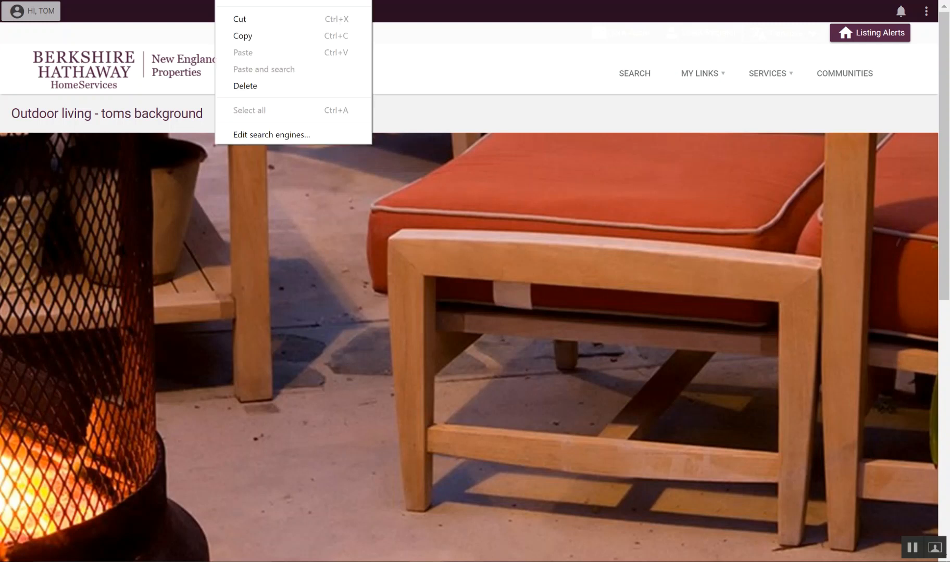
click(241, 37)
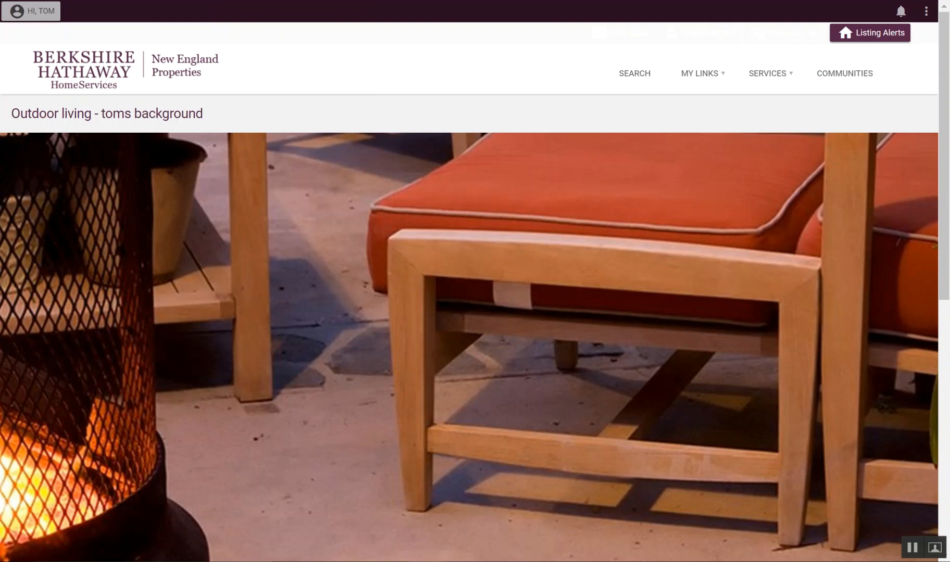
Start a new main navigation item from the home page and label it "Toms Background"
click(99, 72)
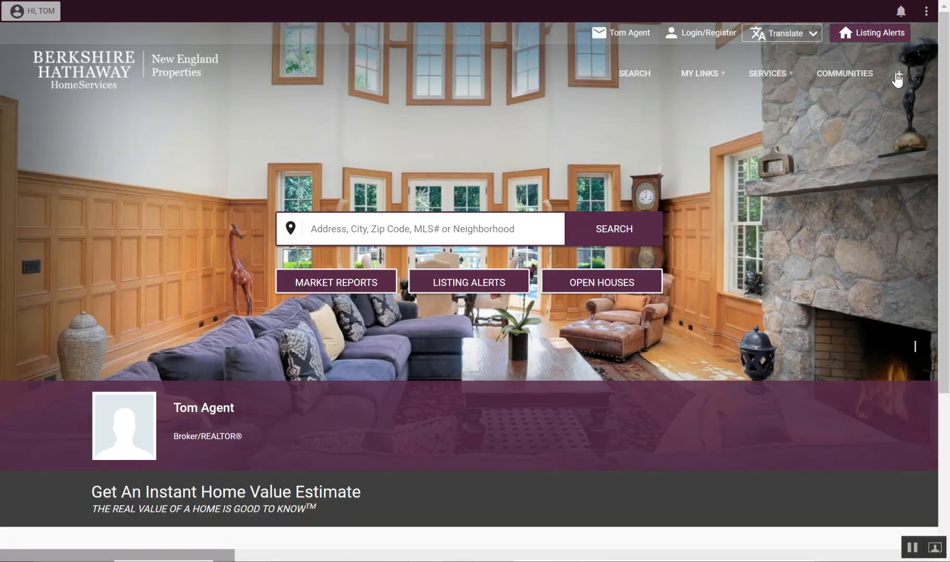
mouse_move(621, 71)
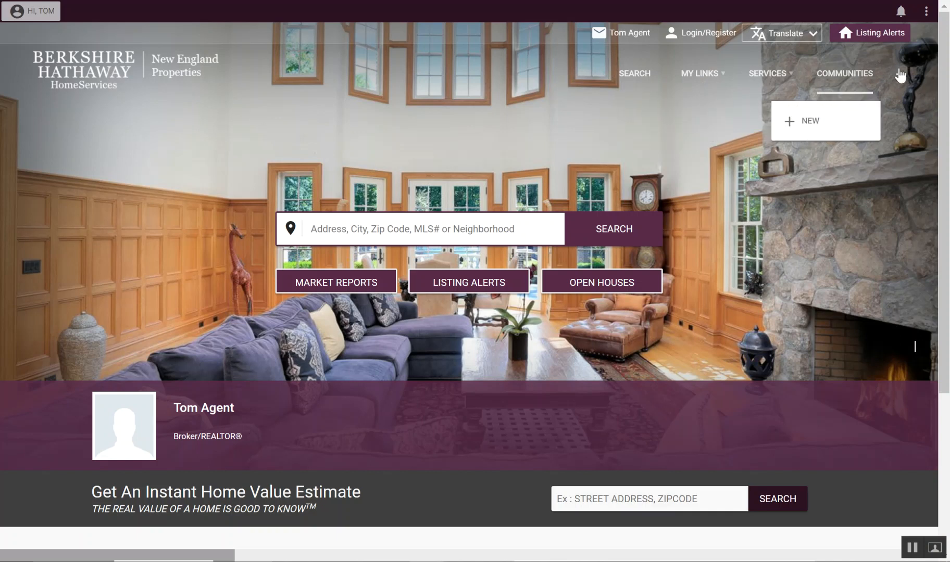
click(899, 74)
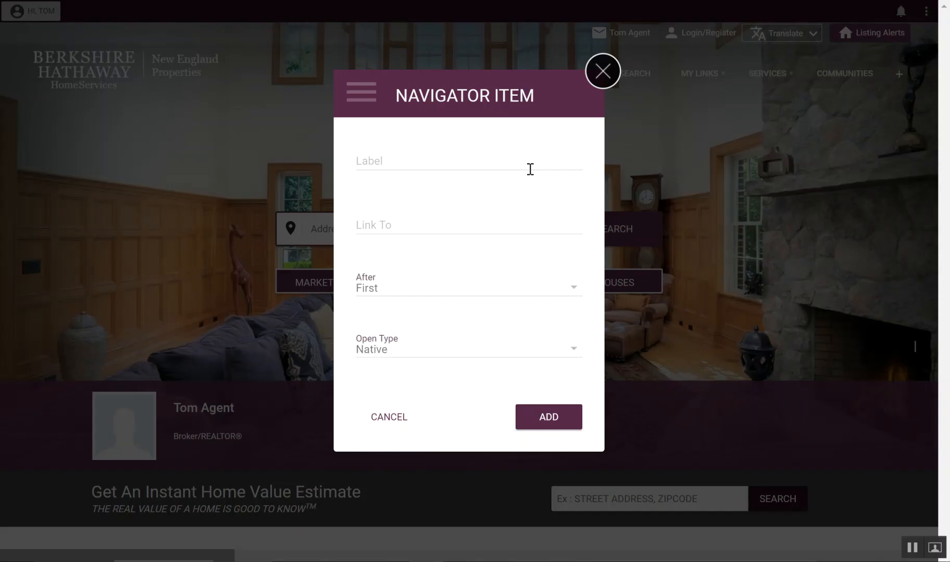
click(437, 162)
text(Toms BAckg)
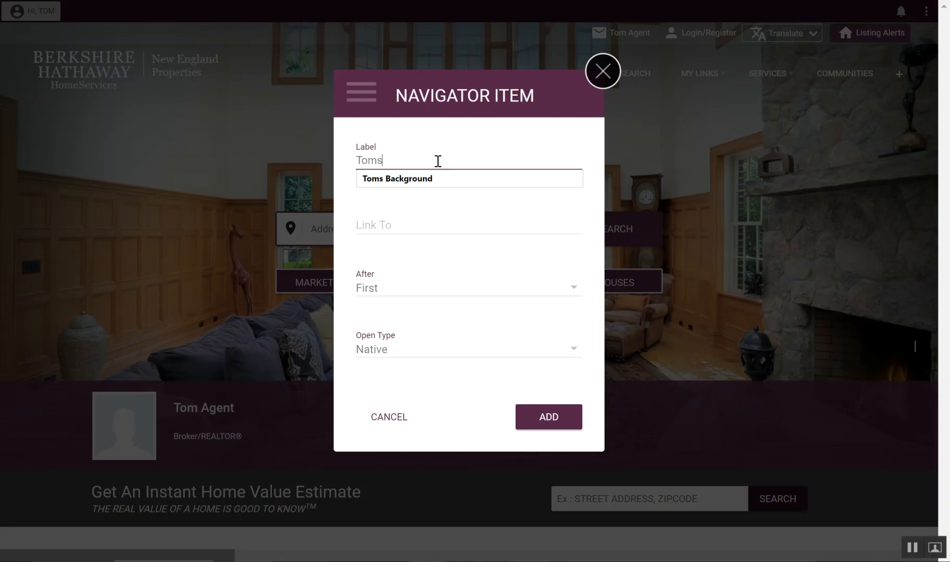
key(BackSpace)
text(ackground)
key(Tab)
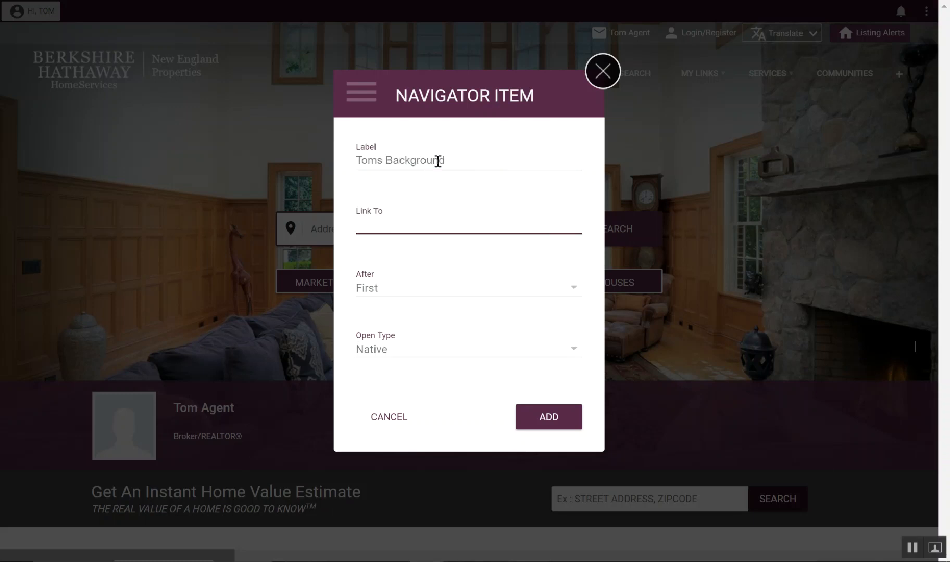
Link the item to the copied tom-agent-background address, place it First with open type Native, and add it to the navigation
right_click(373, 224)
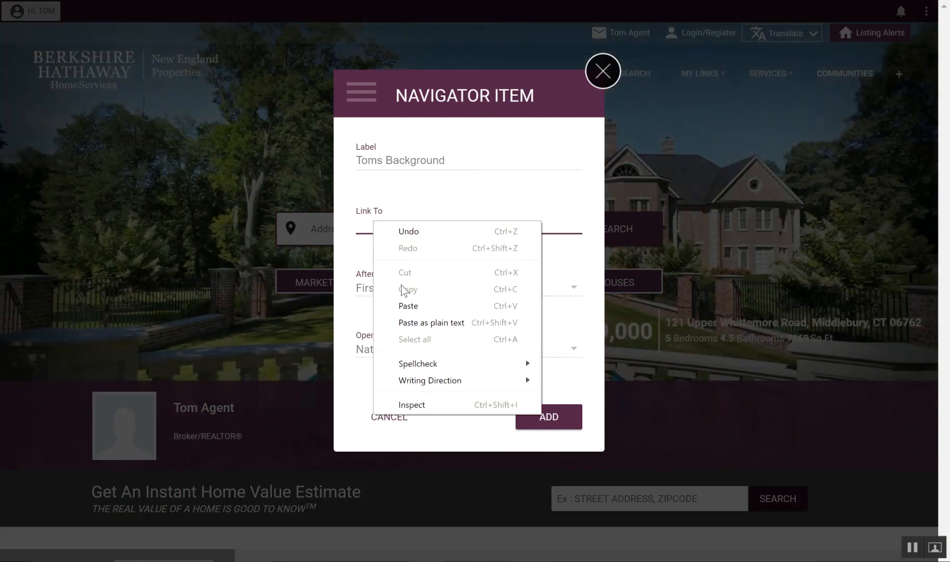
click(408, 306)
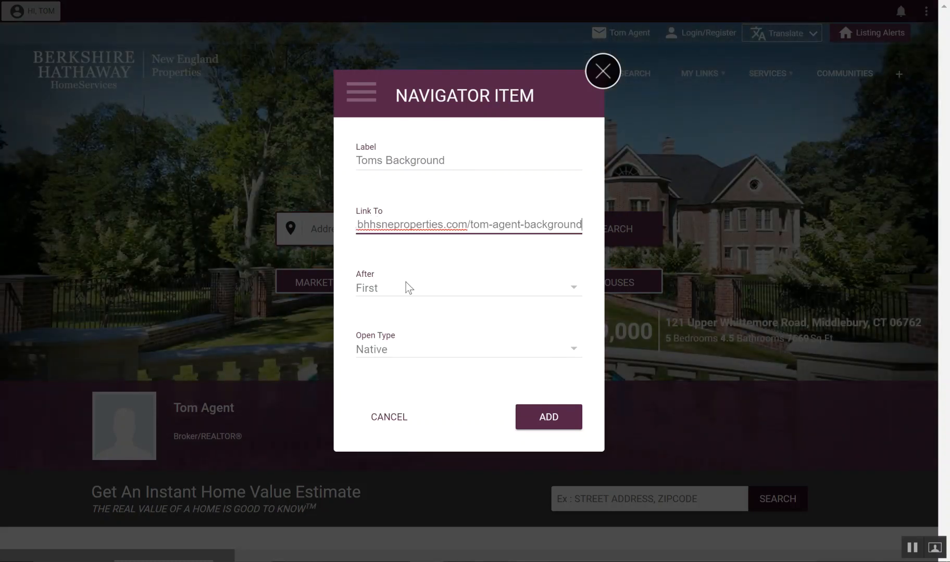
click(572, 289)
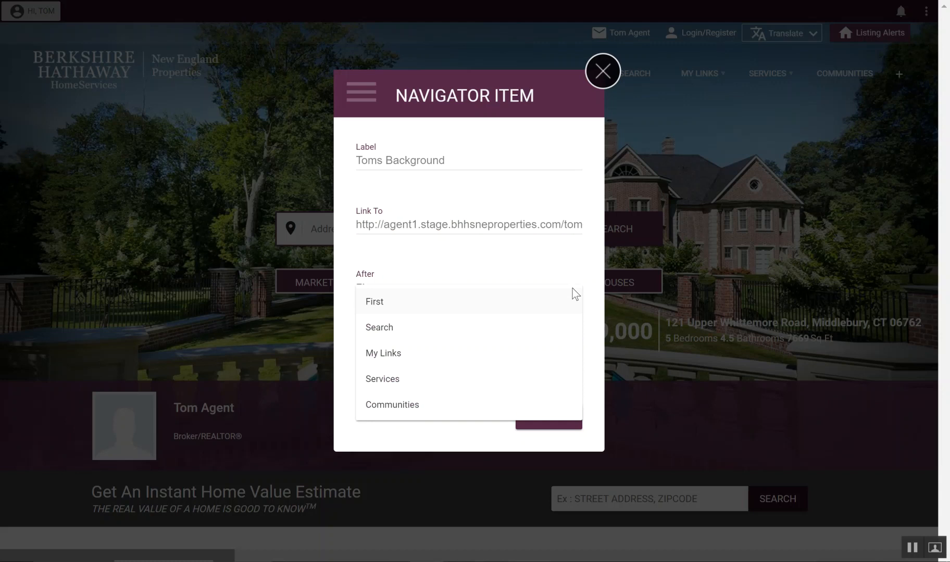
click(420, 302)
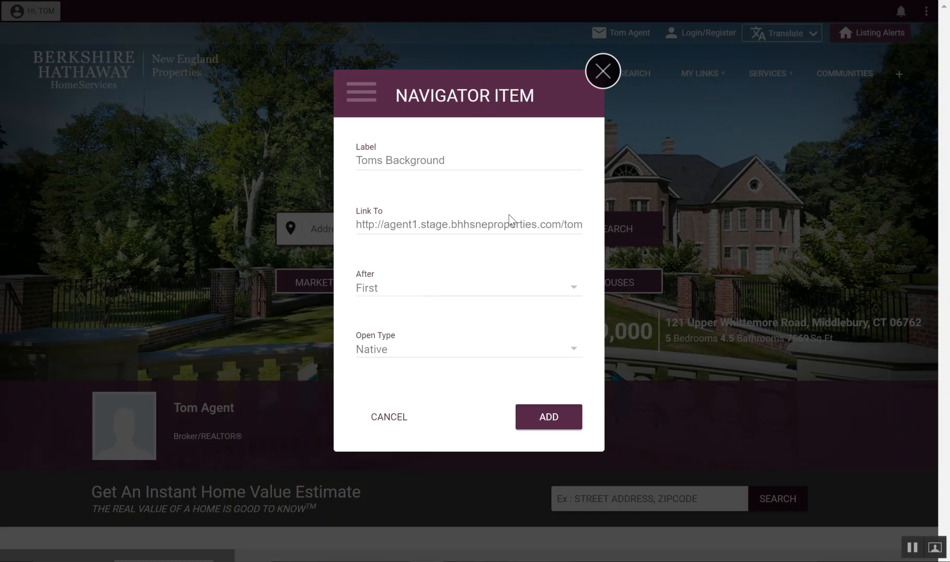
click(572, 348)
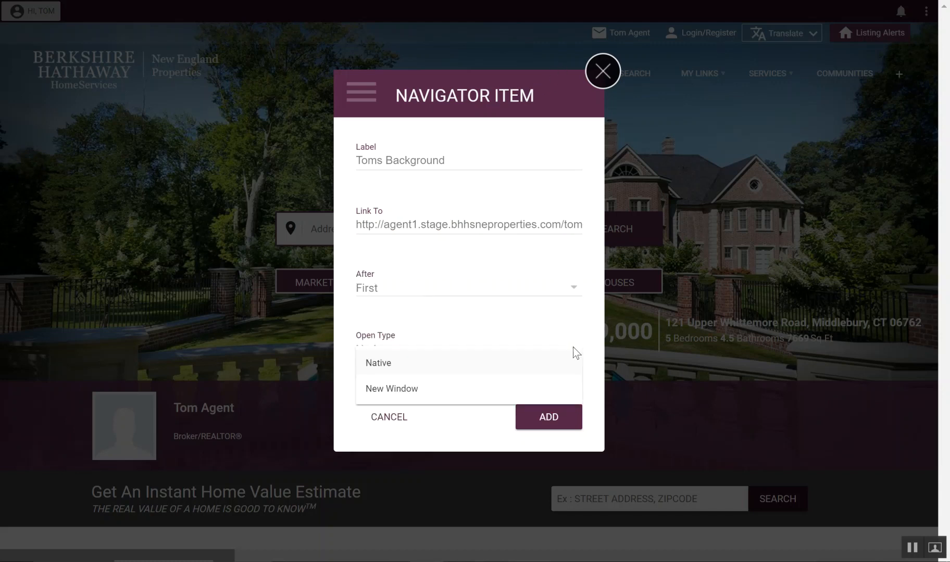
click(387, 367)
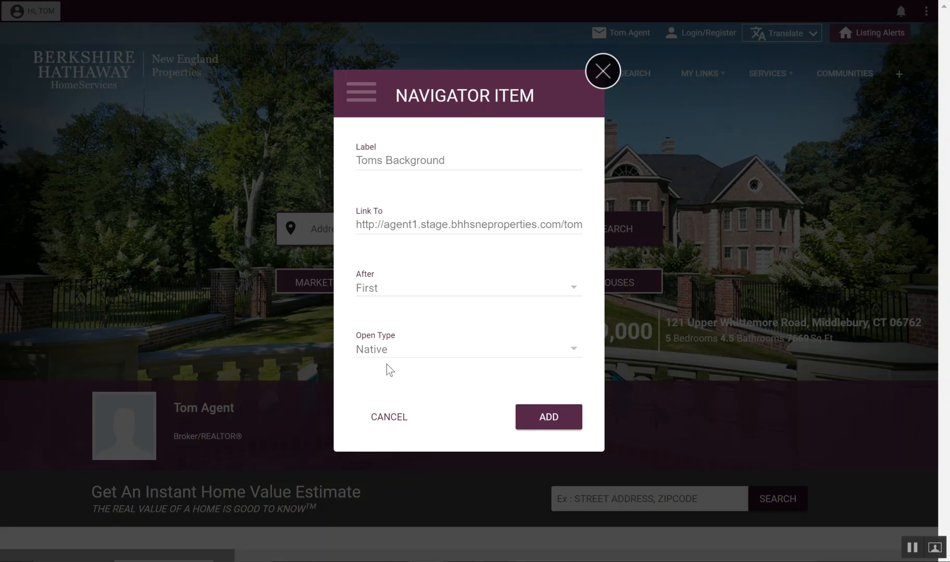
click(525, 417)
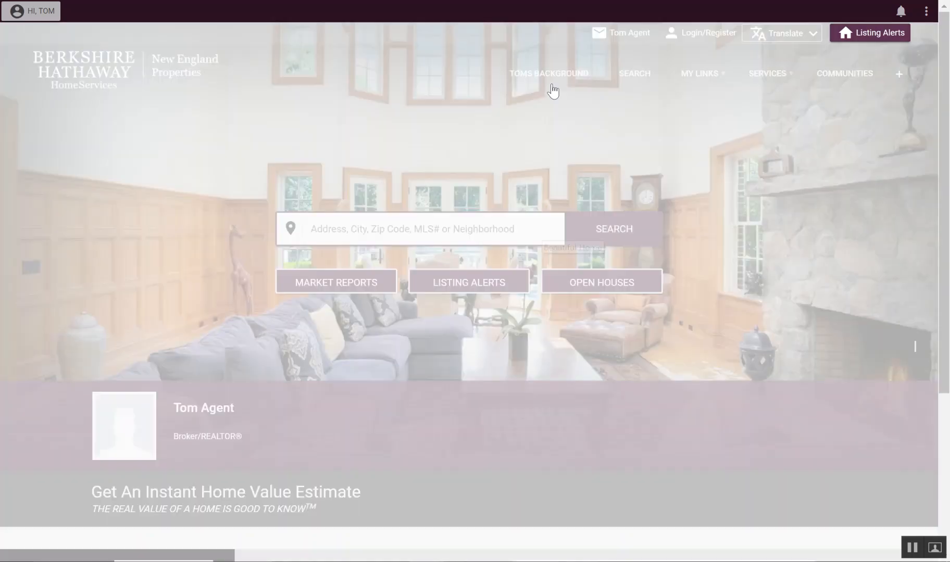
Examine the Toms Background entry in the main navigation, the home page's page options, and the published and draft notifications
mouse_move(549, 77)
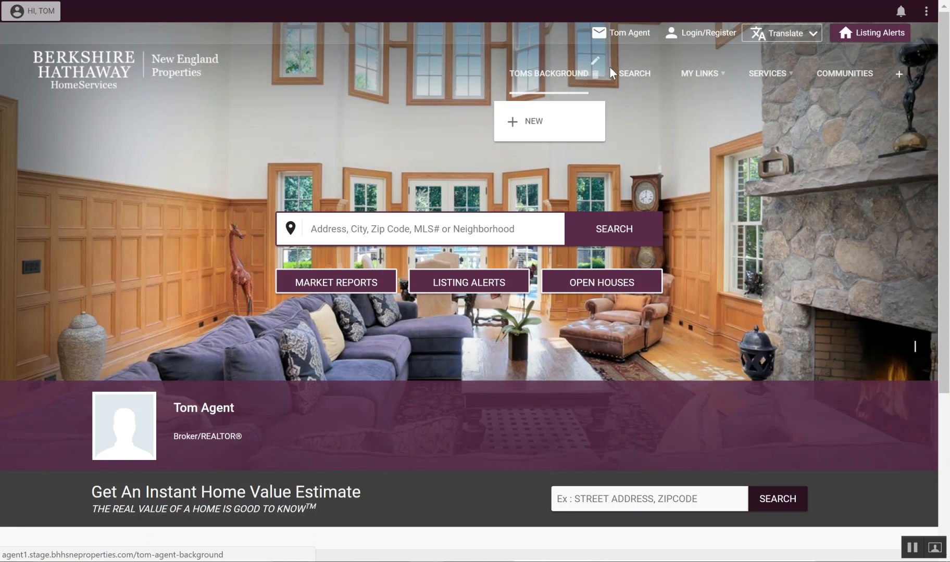
mouse_move(643, 74)
mouse_move(846, 83)
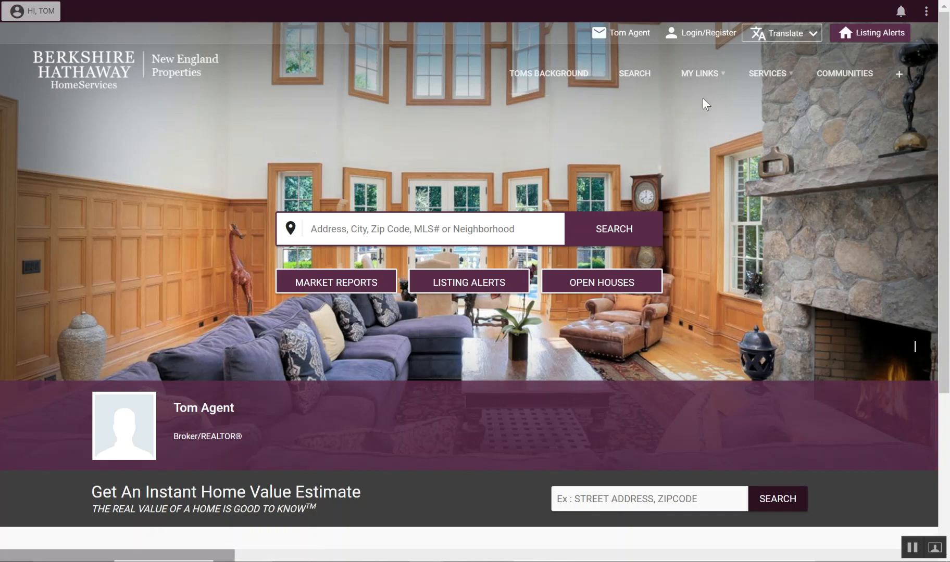
mouse_move(715, 78)
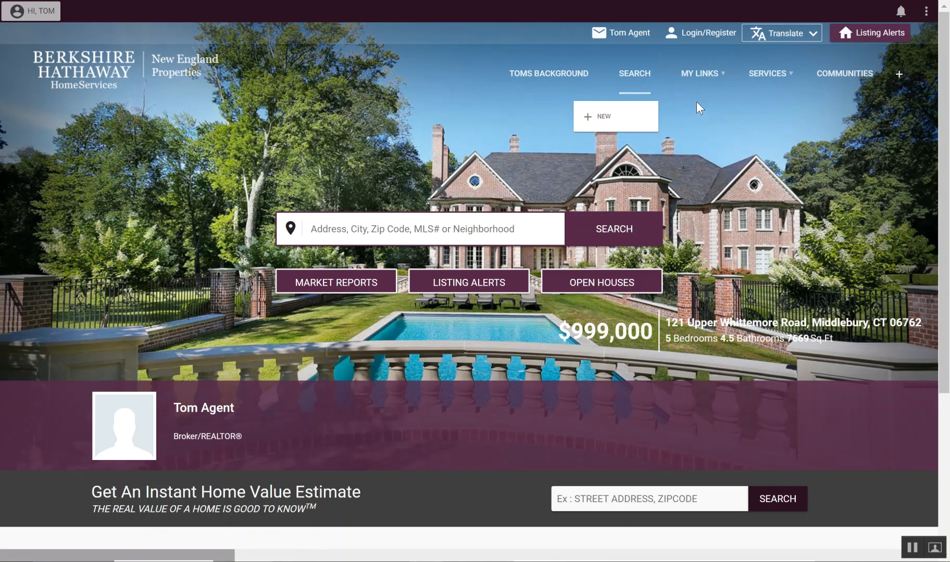
mouse_move(693, 105)
mouse_move(687, 122)
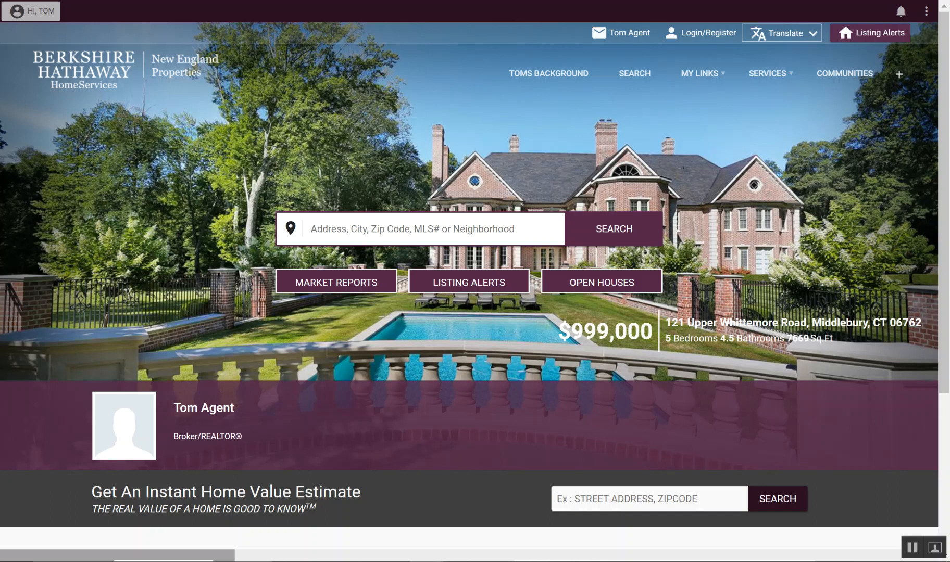
click(924, 11)
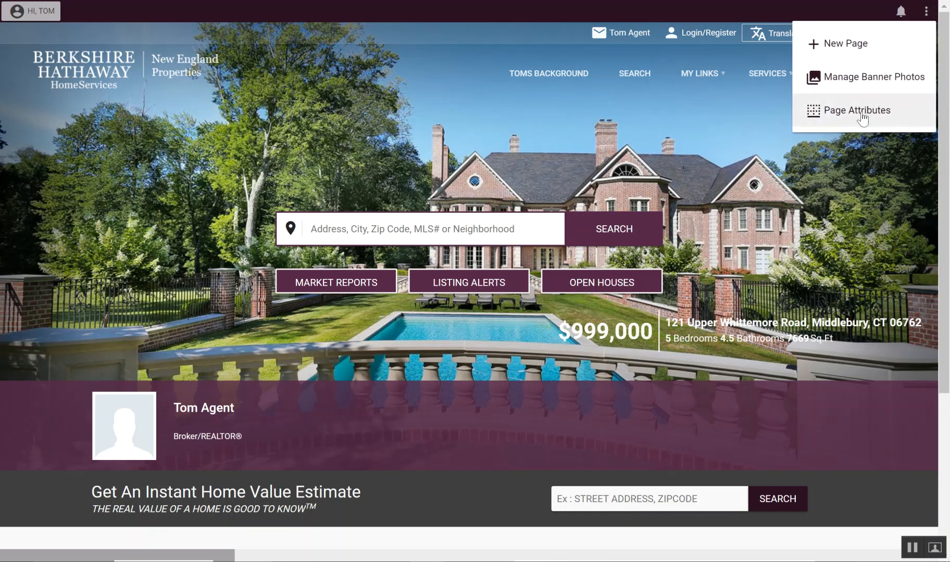
click(798, 140)
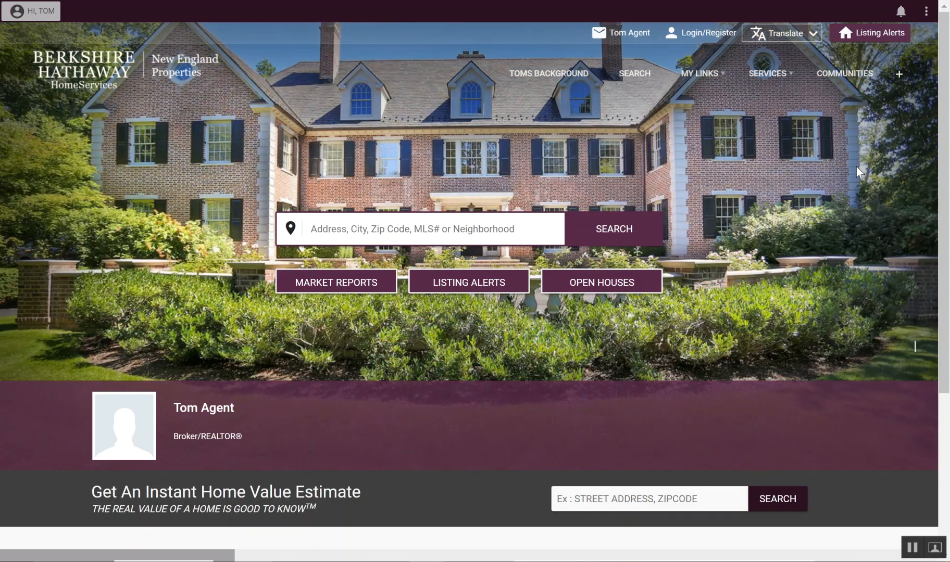
click(888, 14)
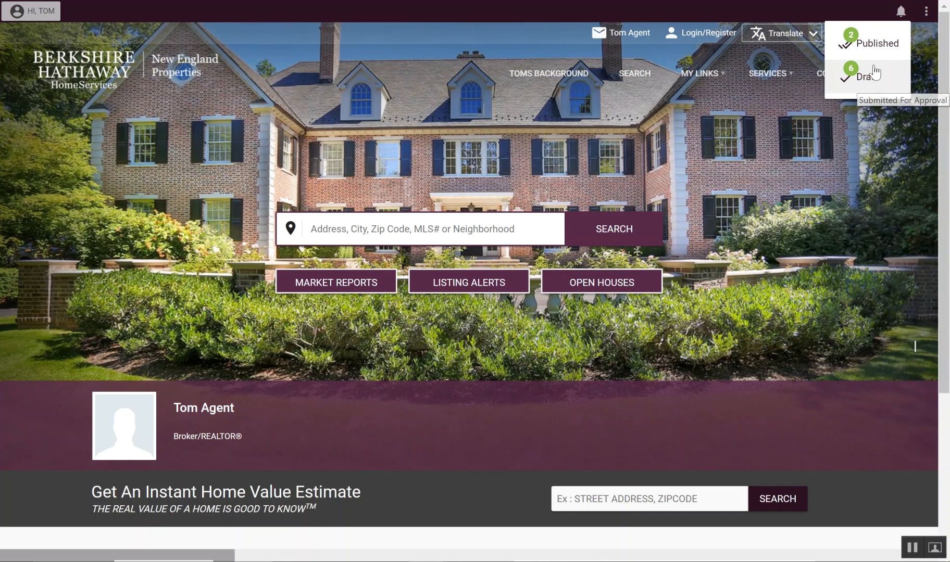
click(813, 164)
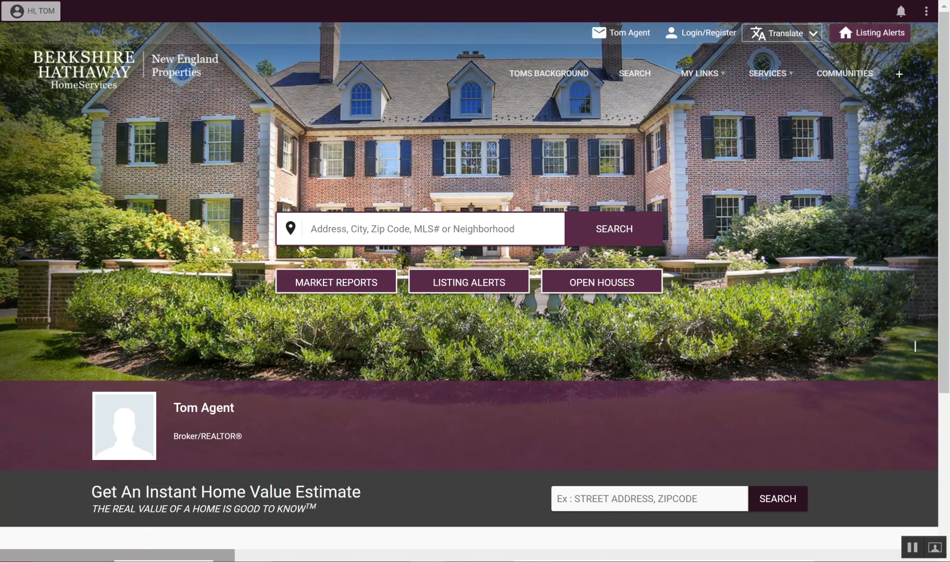